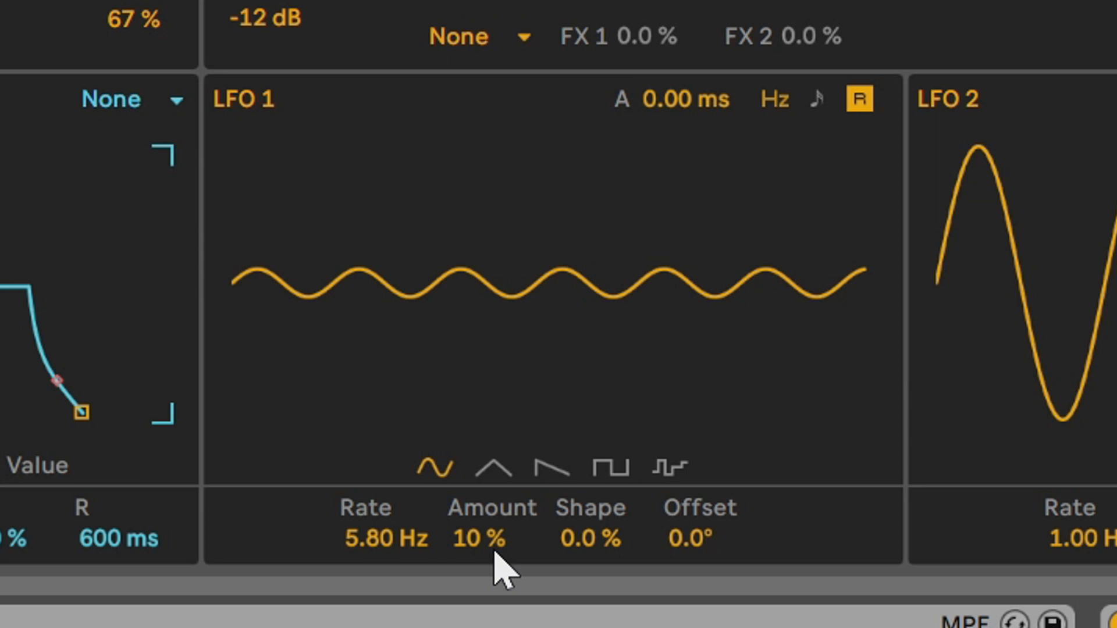
Step: Inspect LFO 1's amount and the Motif track's devices: the Keys Bastille reverb, Utility, Volume Automation and EQ Eight
left_click_drag(486, 536, 477, 576)
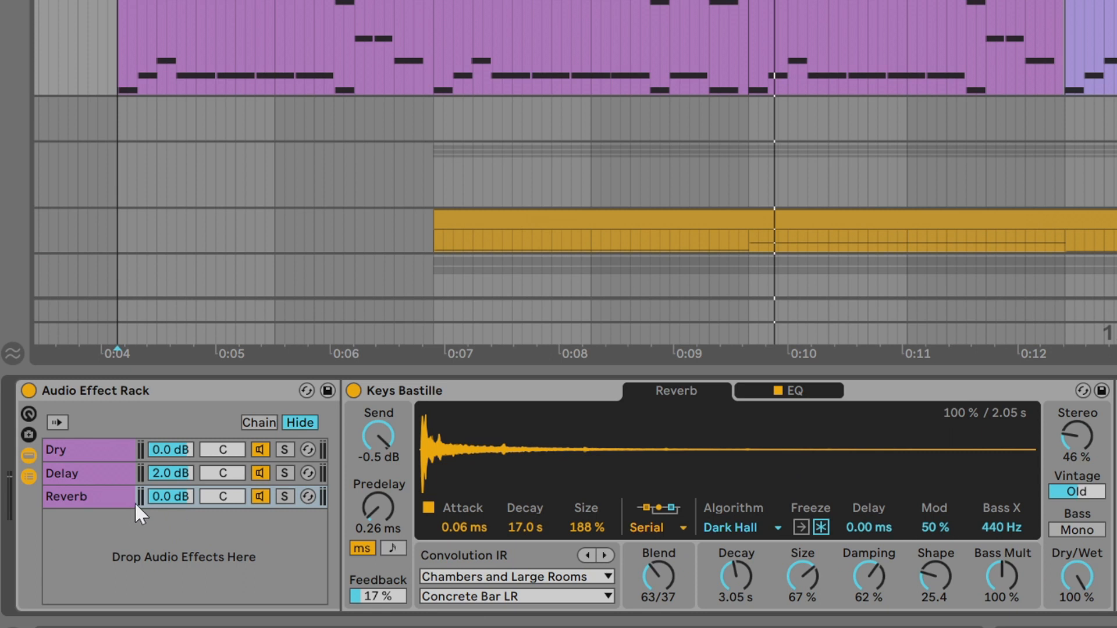
left_click(135, 475)
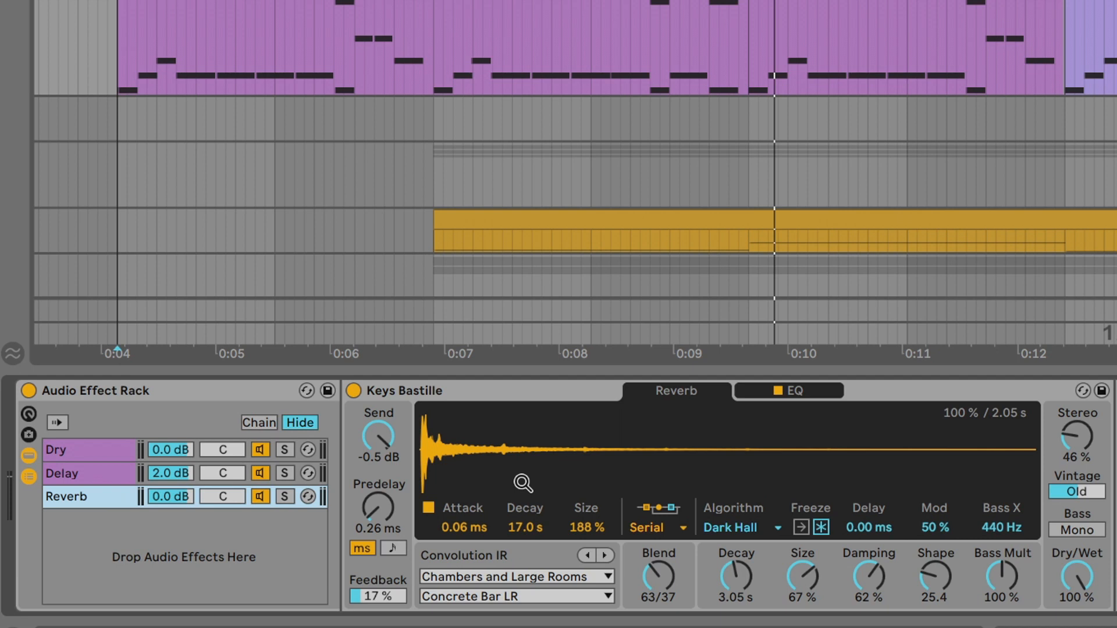
left_click(493, 393)
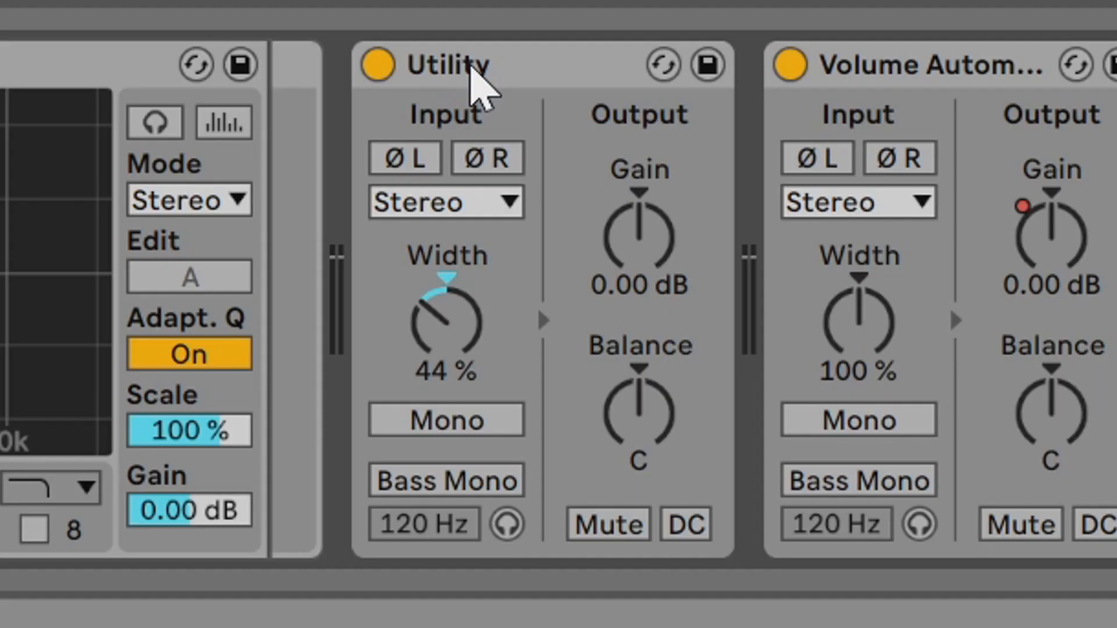
left_click(469, 64)
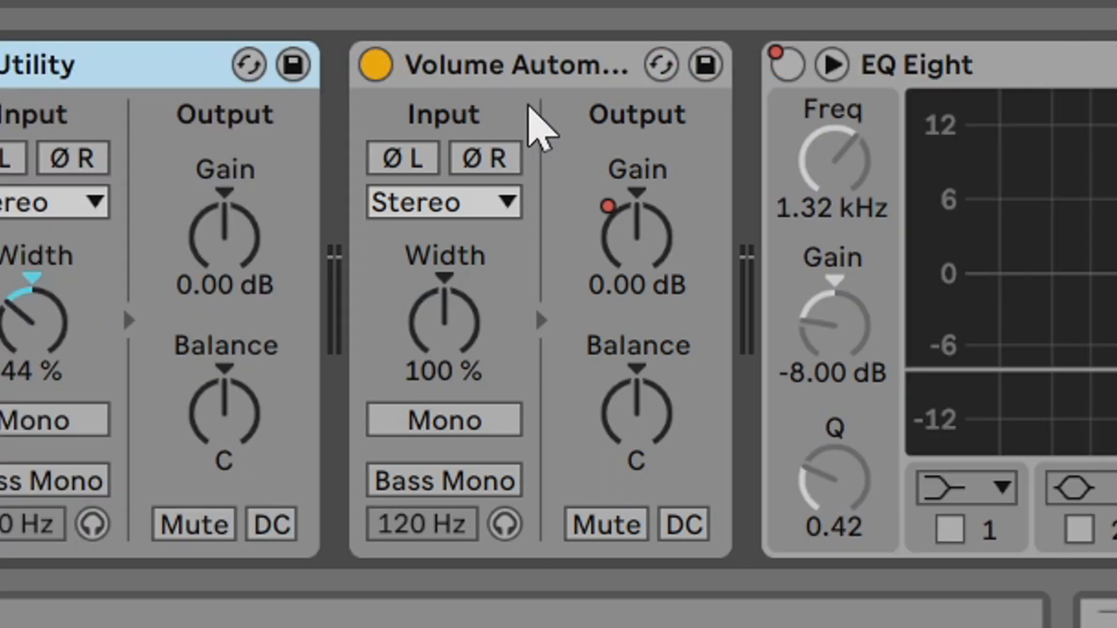
left_click(944, 69)
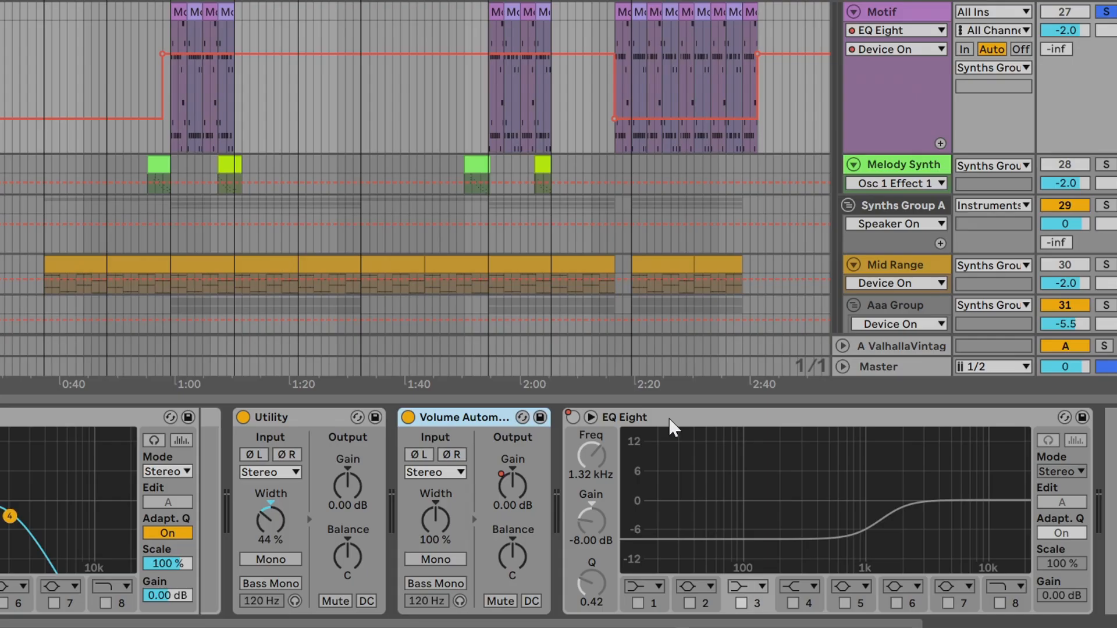
left_click(1028, 65)
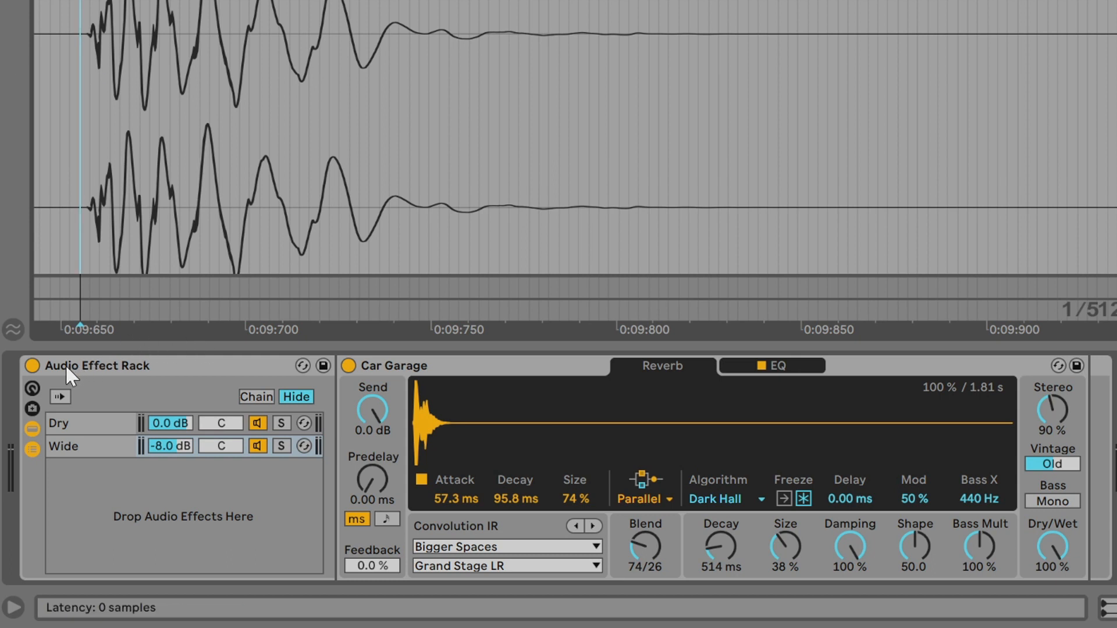
Step: Compare the drum sound with the Dry/Wide Audio Effect Rack bypassed and enabled
left_click(33, 364)
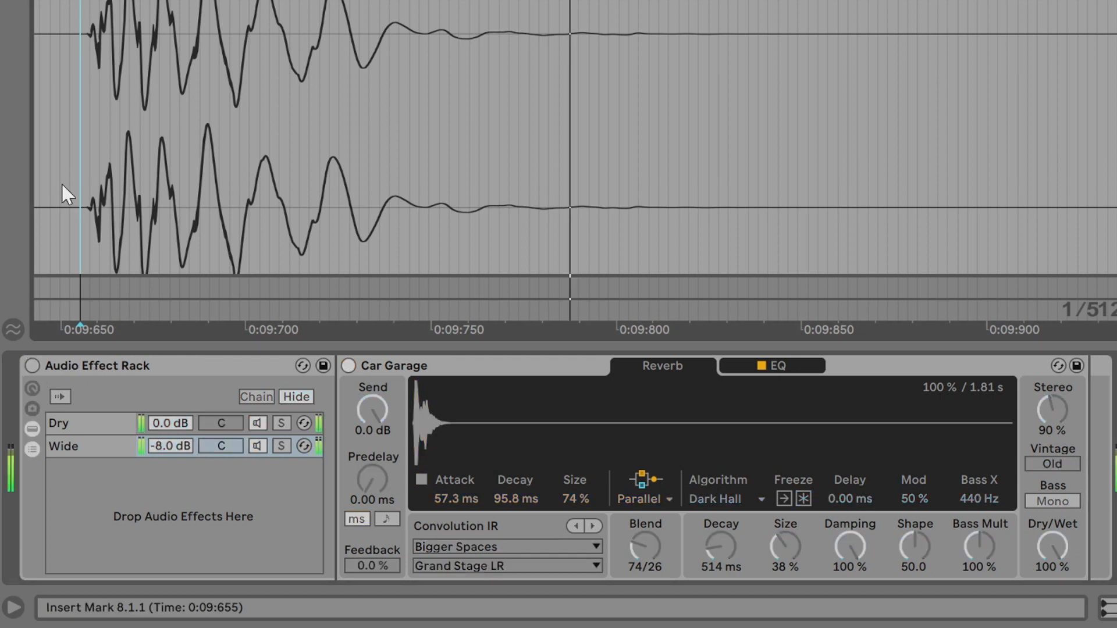
left_click(33, 364)
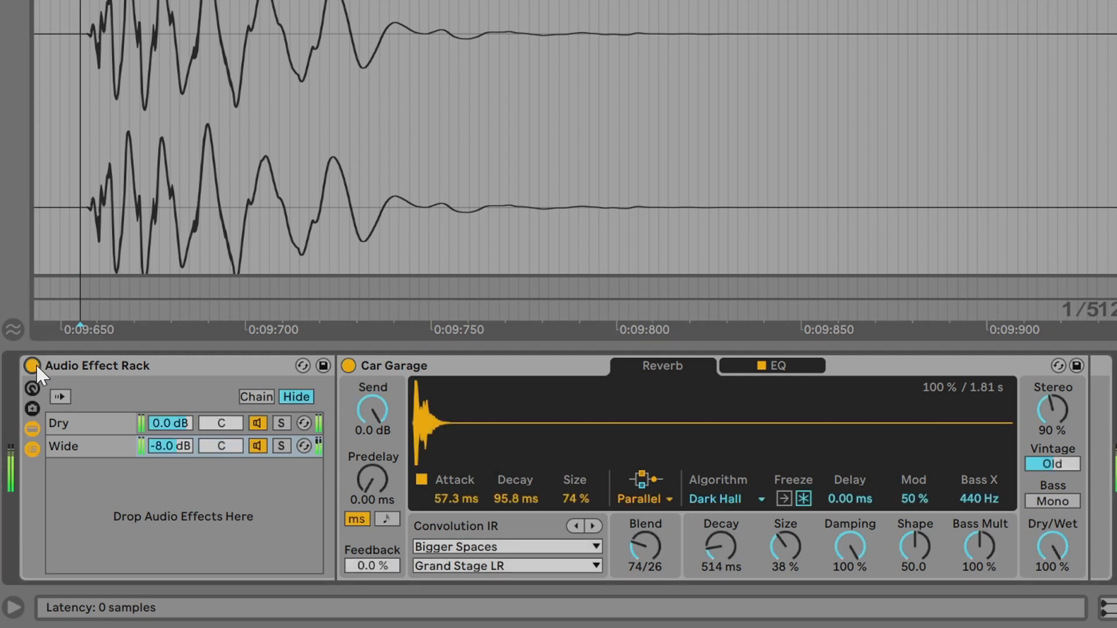
left_click(34, 365)
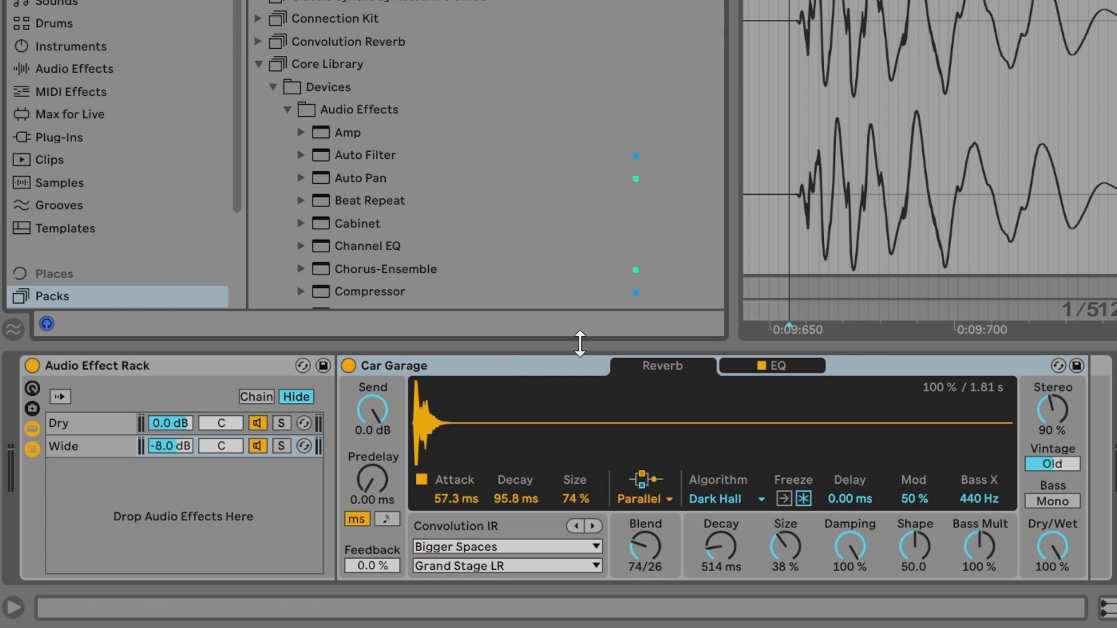
Step: Locate the Car Garage preset in Hybrid Reverb's Room folder and view the reverb's EQ page
left_click(1058, 366)
scroll(549, 239, "down", 3)
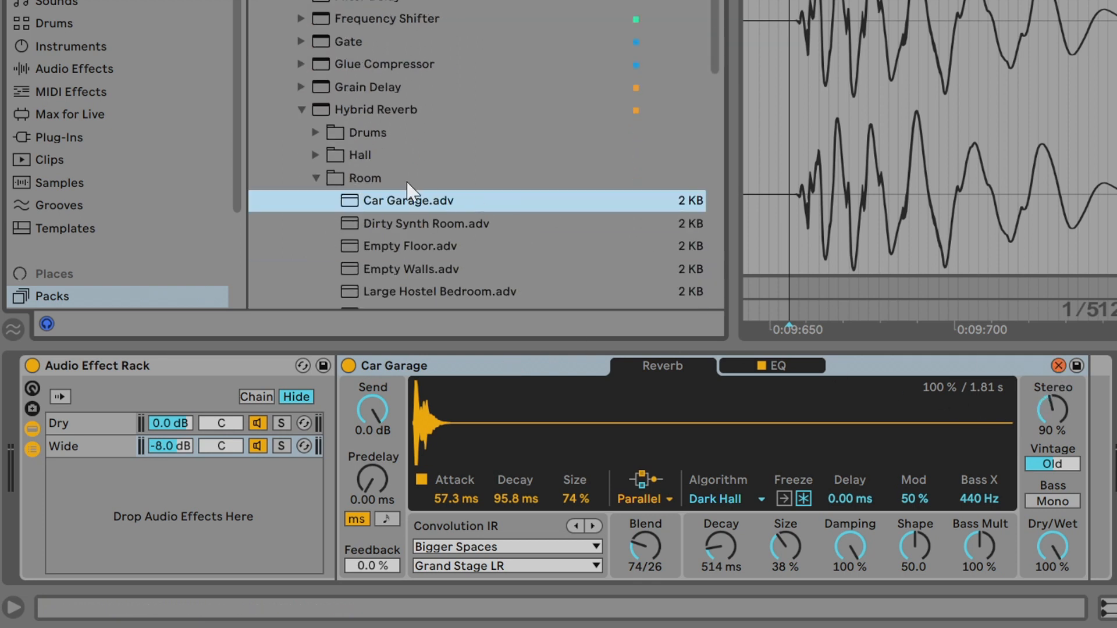
left_click(779, 366)
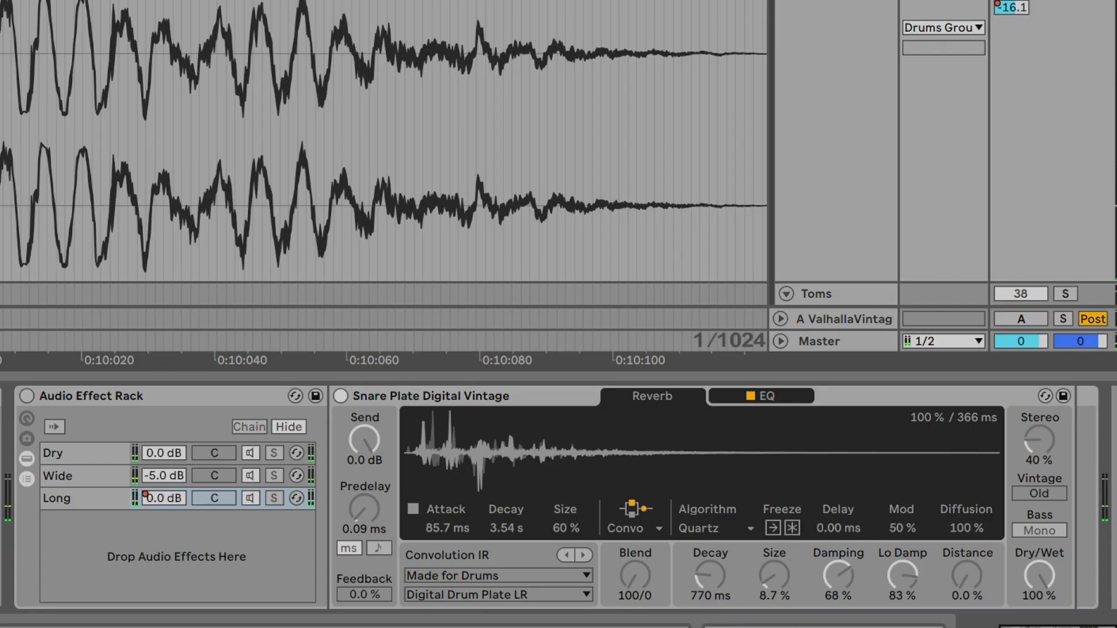
Step: Enable the snare's Audio Effect Rack, audition the Dry and Wide chains, and switch the Long chain on
left_click(27, 396)
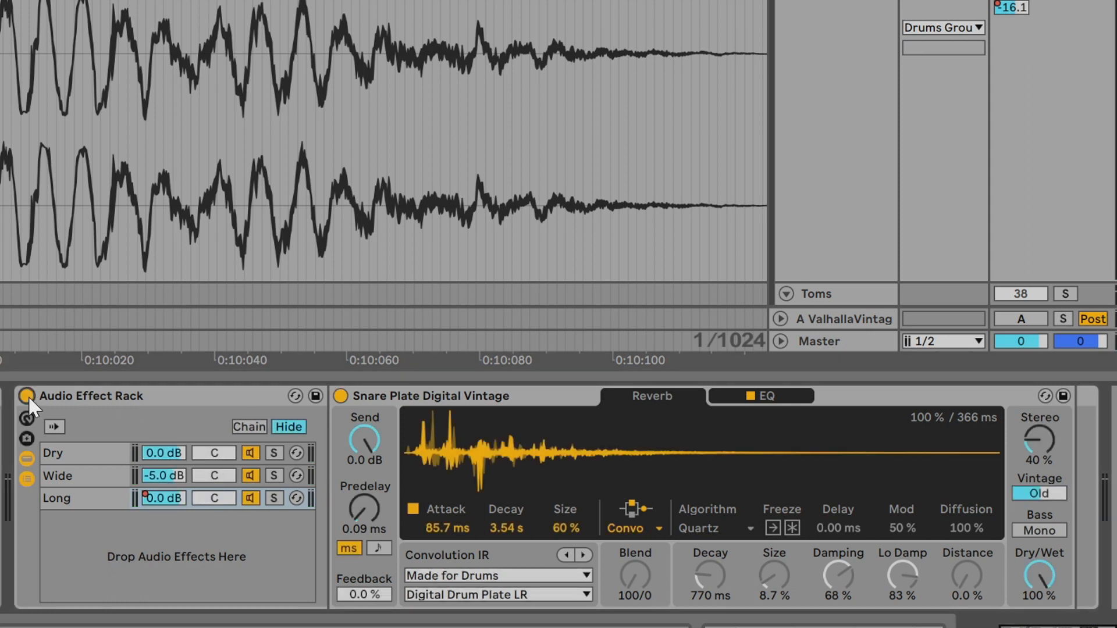
left_click(856, 320)
left_click(1024, 321)
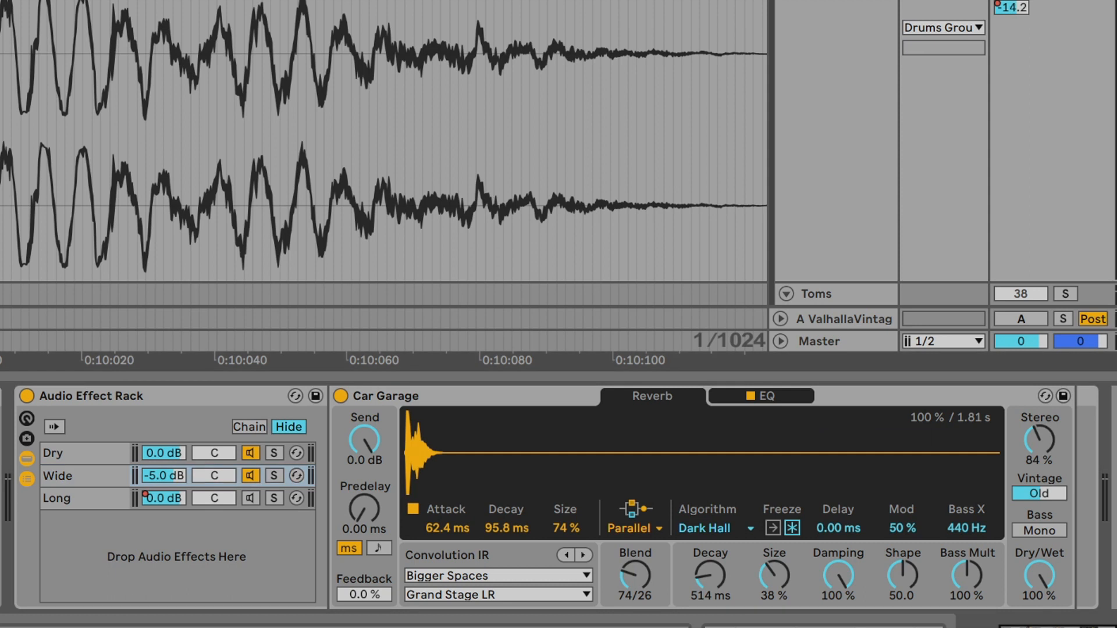
key("space")
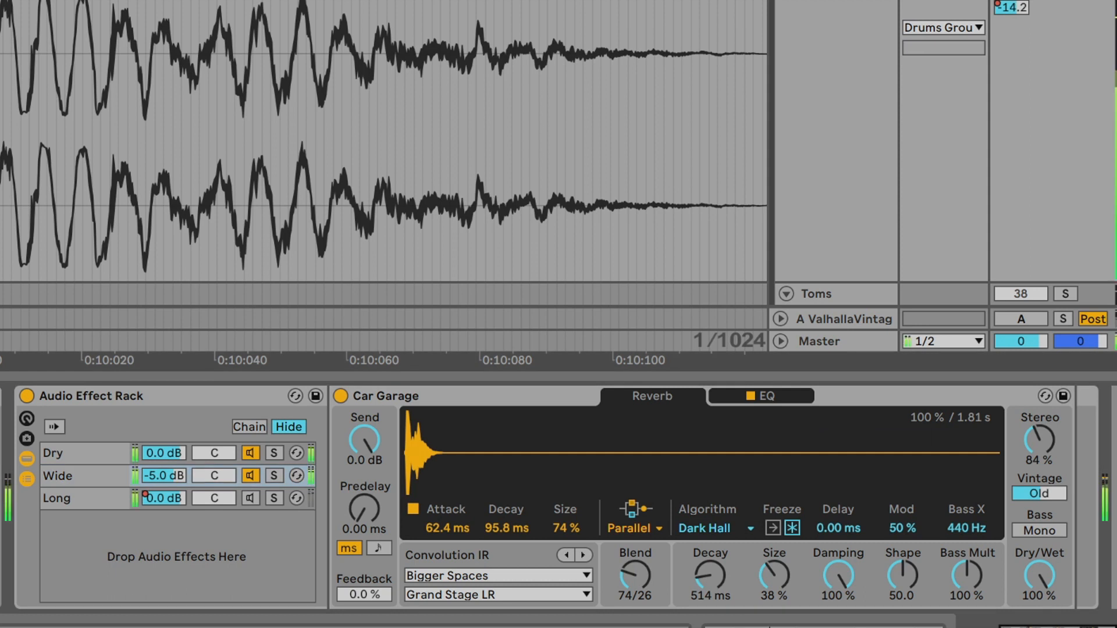
left_click(123, 504)
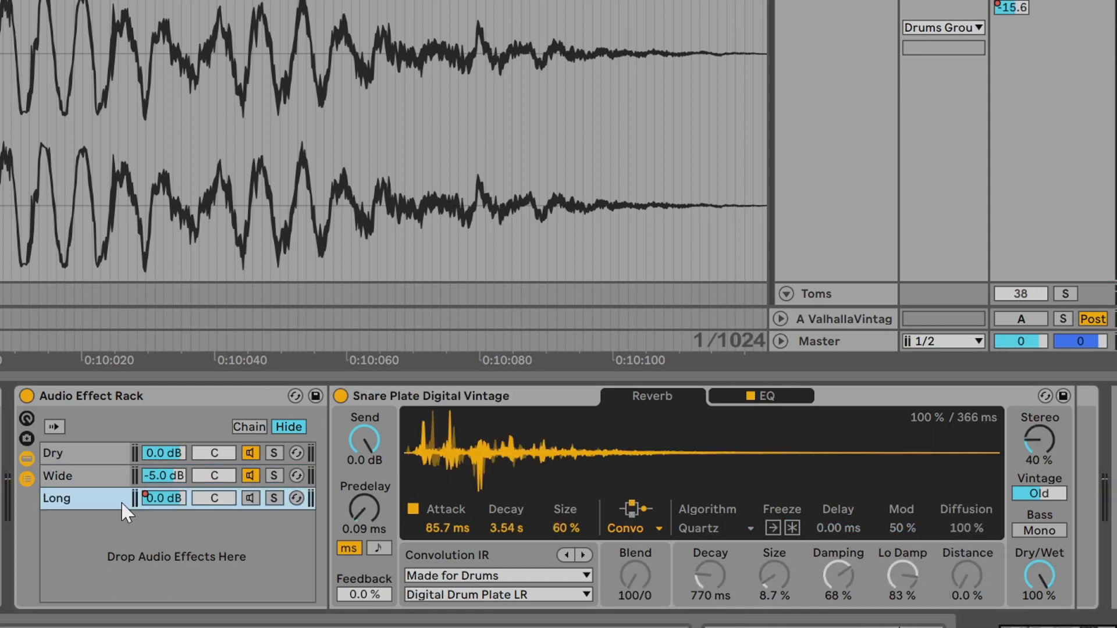
left_click(251, 495)
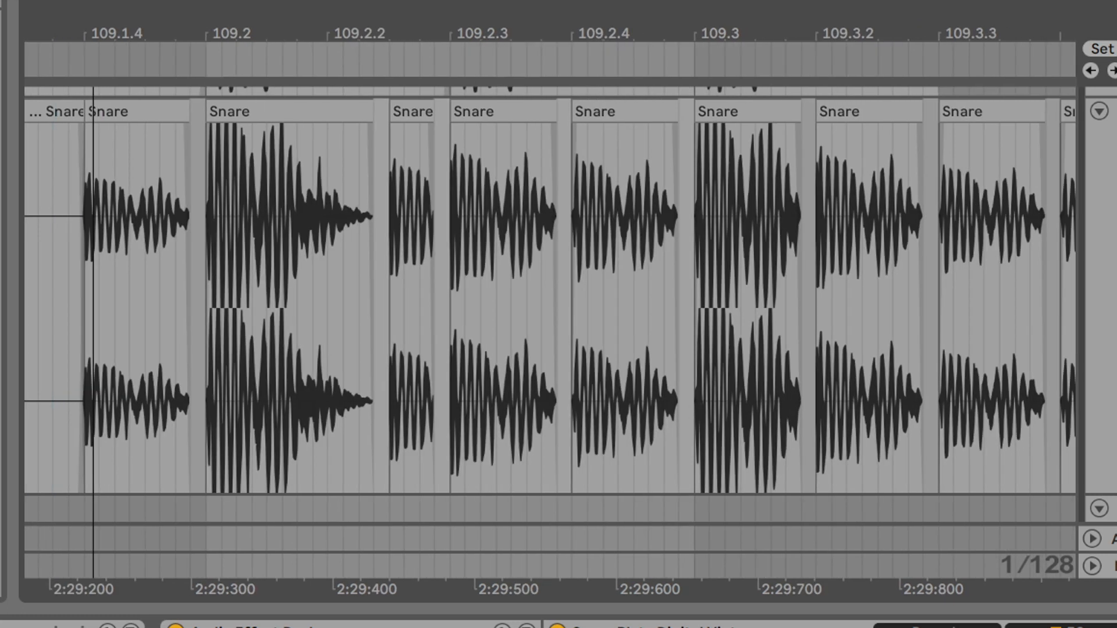
Step: Examine the arrangement and spacing of the snare fill clips between bars 109 and 110
scroll(549, 291, "down", 6)
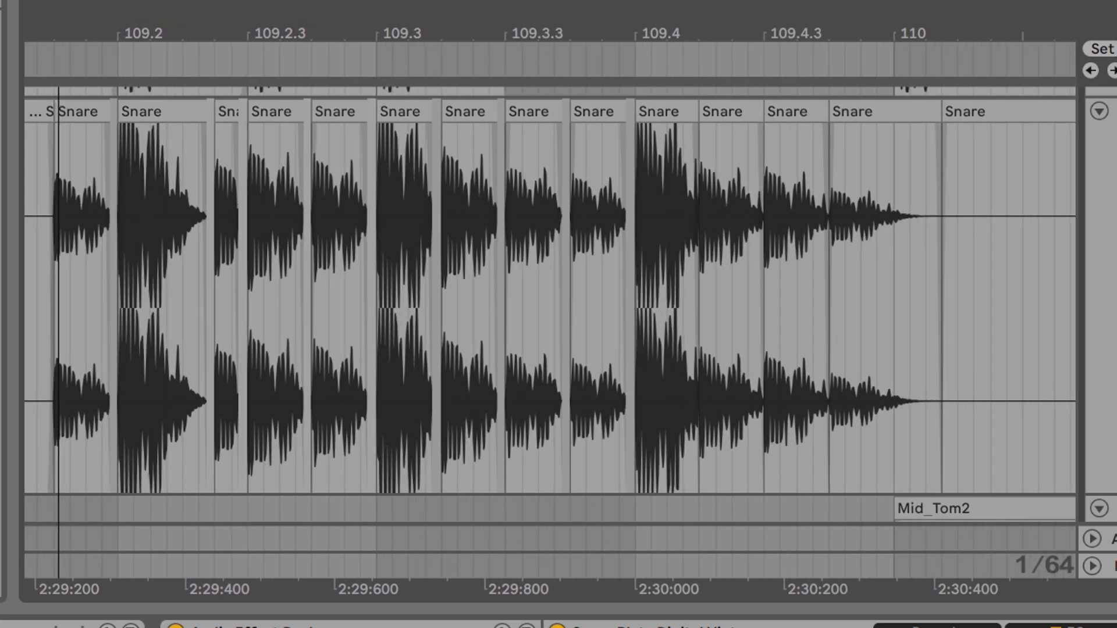
scroll(550, 291, "up", 2)
scroll(550, 291, "up", 1)
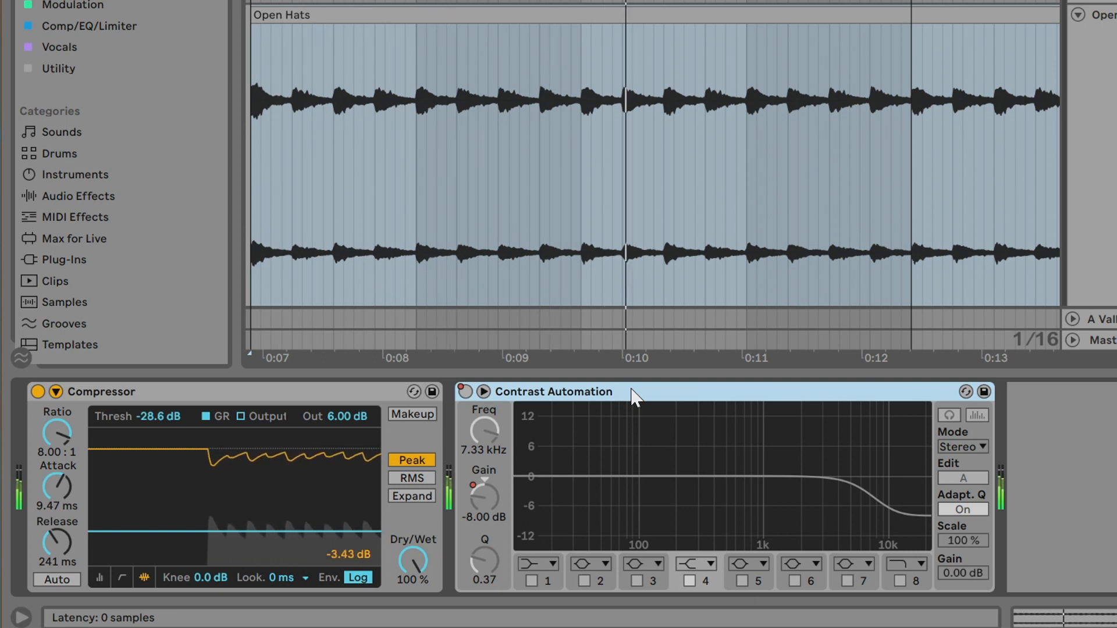
Step: Stop the Open Hats playback and inspect the track's Compressor and Contrast Automation EQ
key("space")
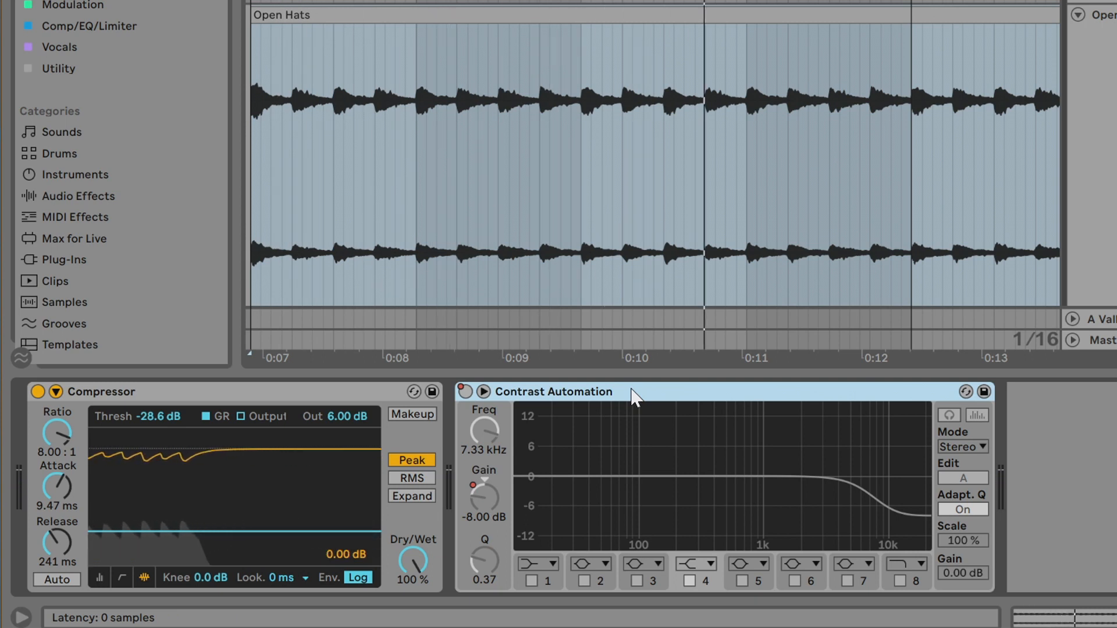
left_click(192, 399)
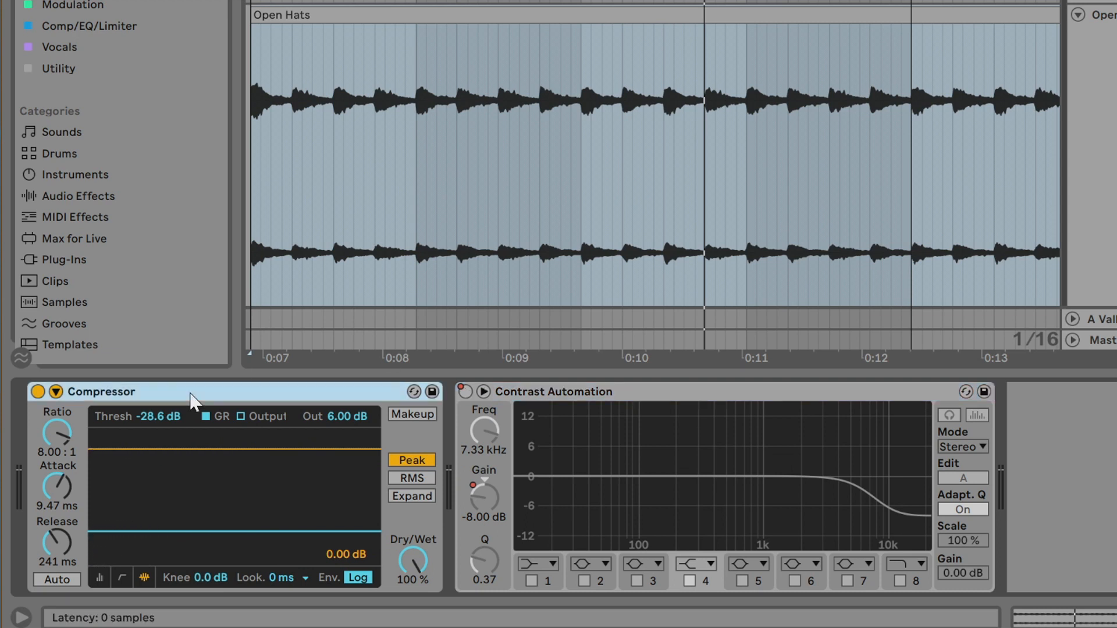
left_click(801, 399)
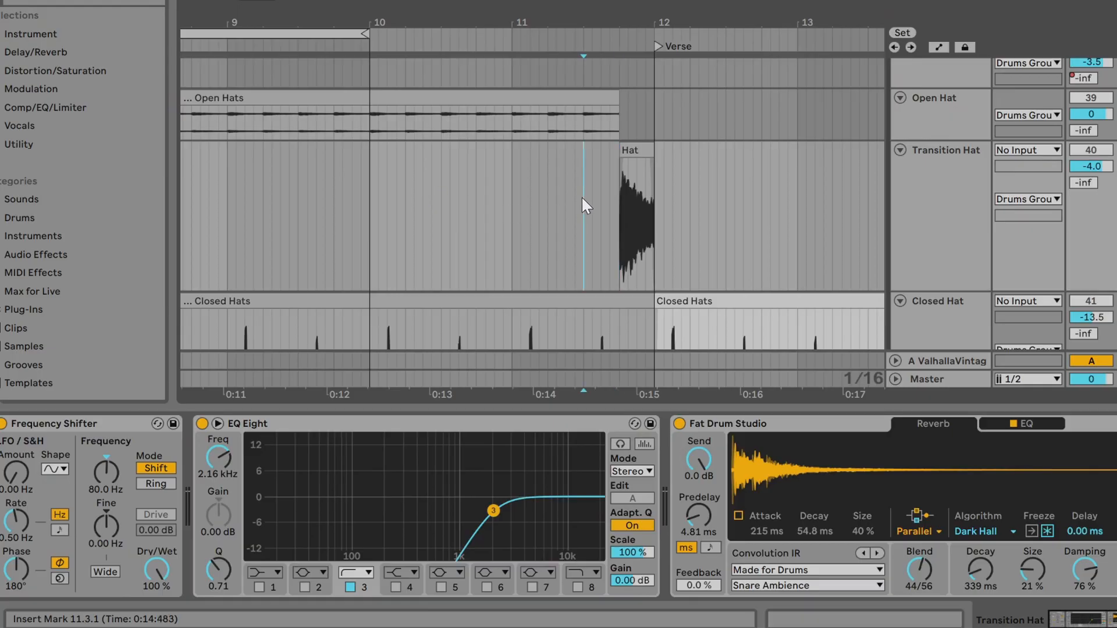
Step: Play the transition hat before the Verse and the Mid_Tom2 hits before Chorus Bells, and inspect the toms' L chain
key("space")
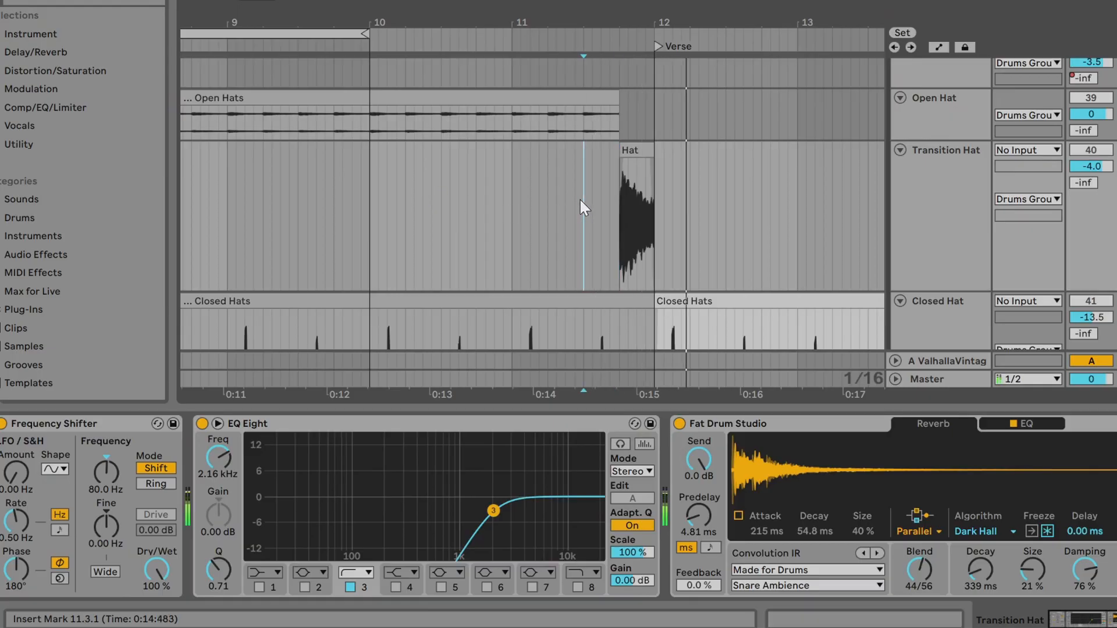
left_click(368, 179)
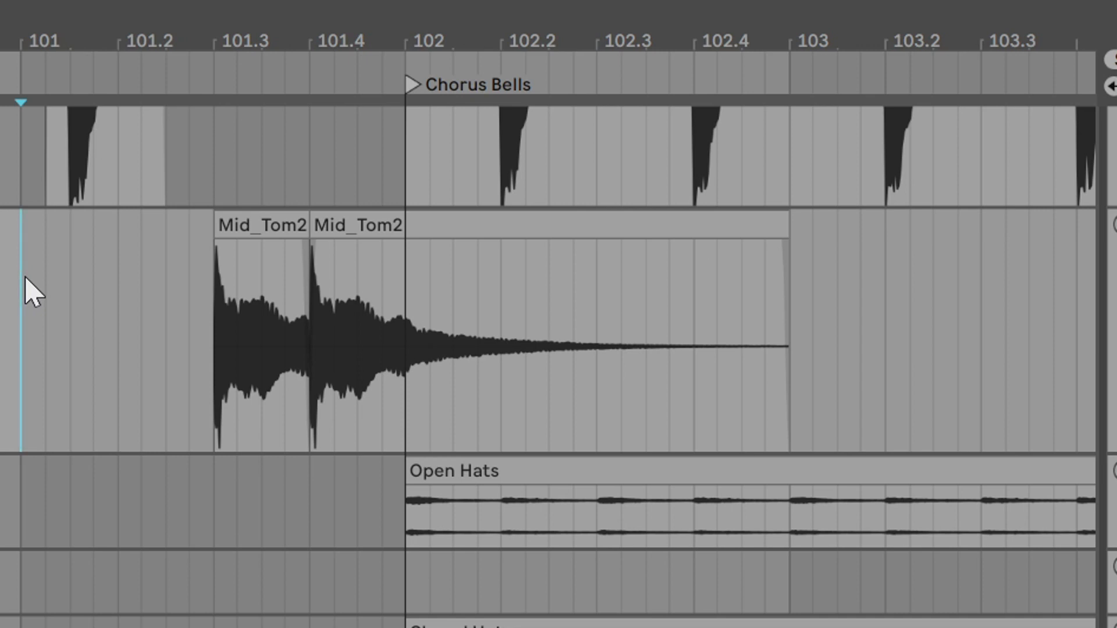
key("space")
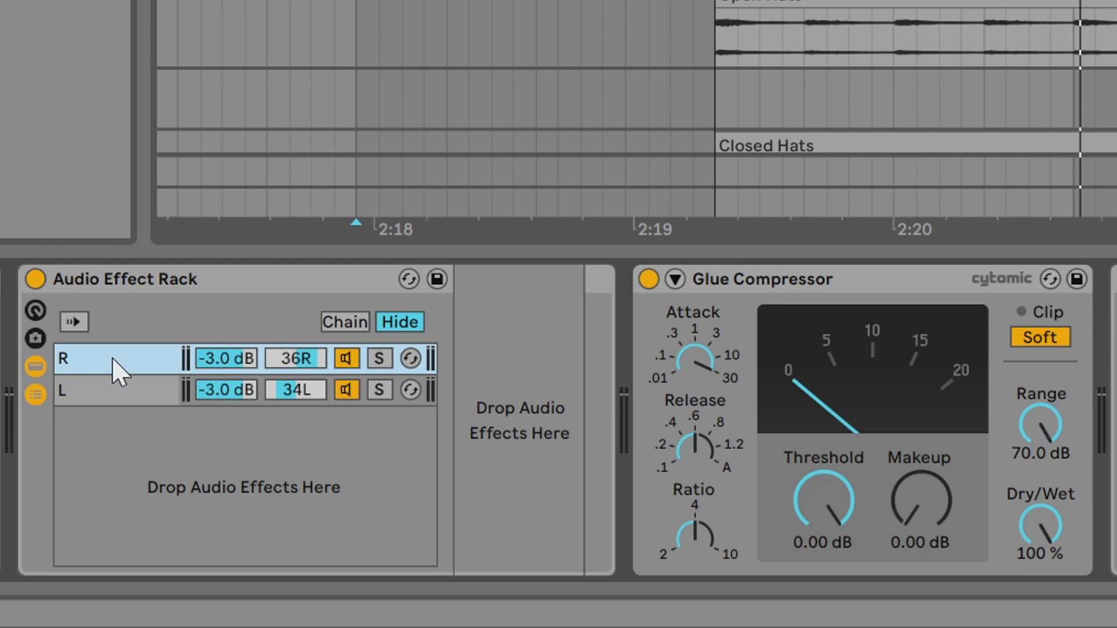
left_click(96, 392)
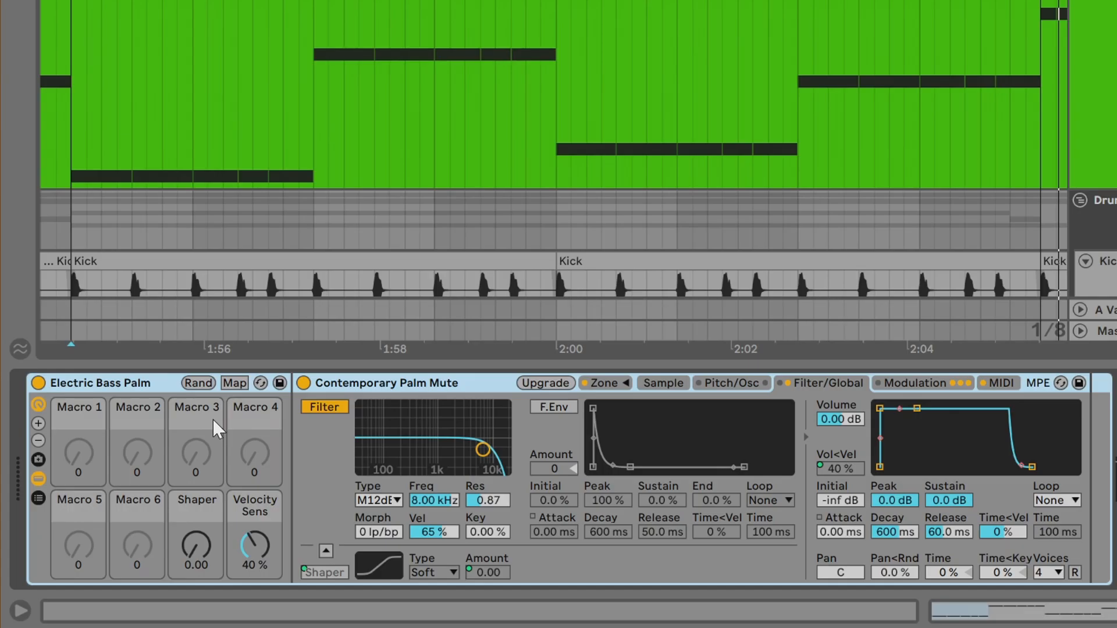
Step: Inspect the bass track's effects chain, including the Compressor, Saturator, EQ Eight and No Transient compressor
left_click(261, 383)
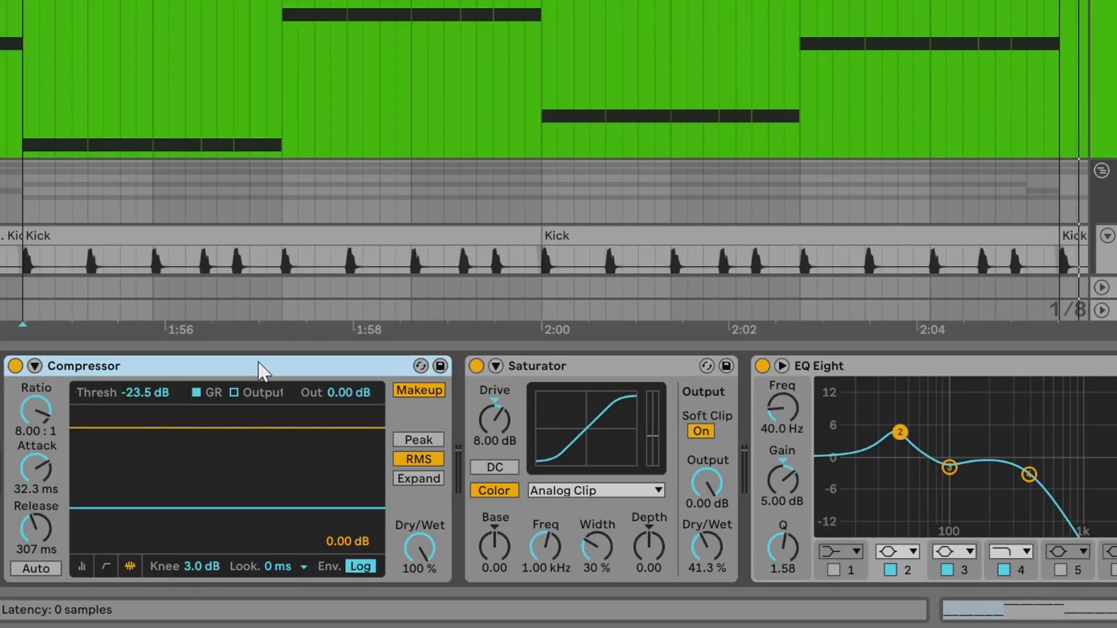
left_click(611, 366)
left_click(966, 375)
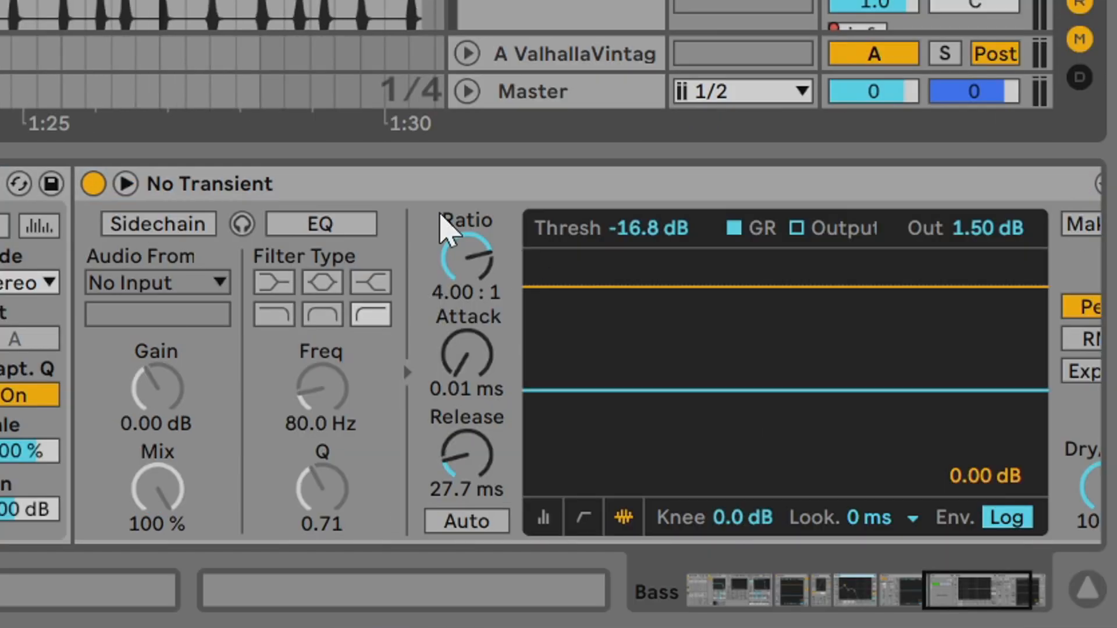
left_click(329, 199)
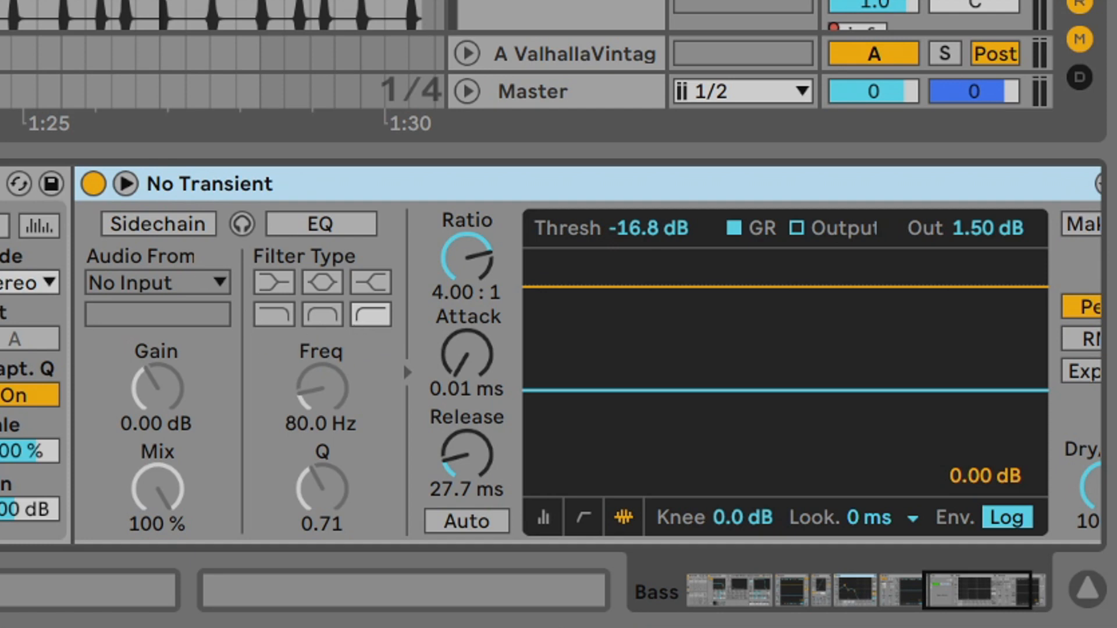
Step: Play Verse 2 and toggle the Bass track's solo to compare it alone and in the full mix
key("space")
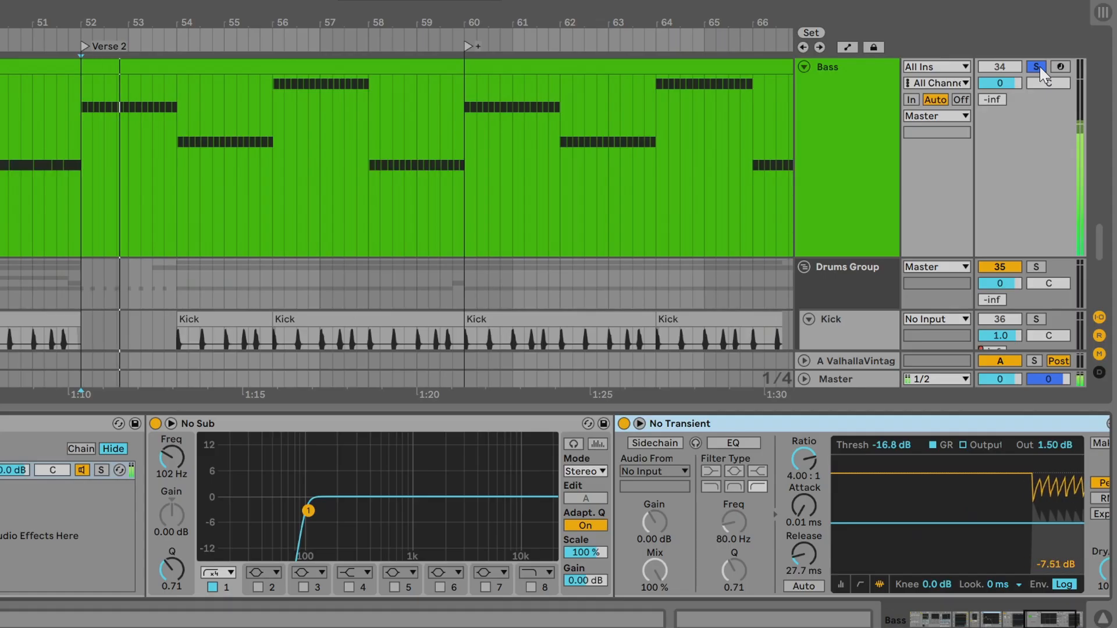
left_click(1039, 67)
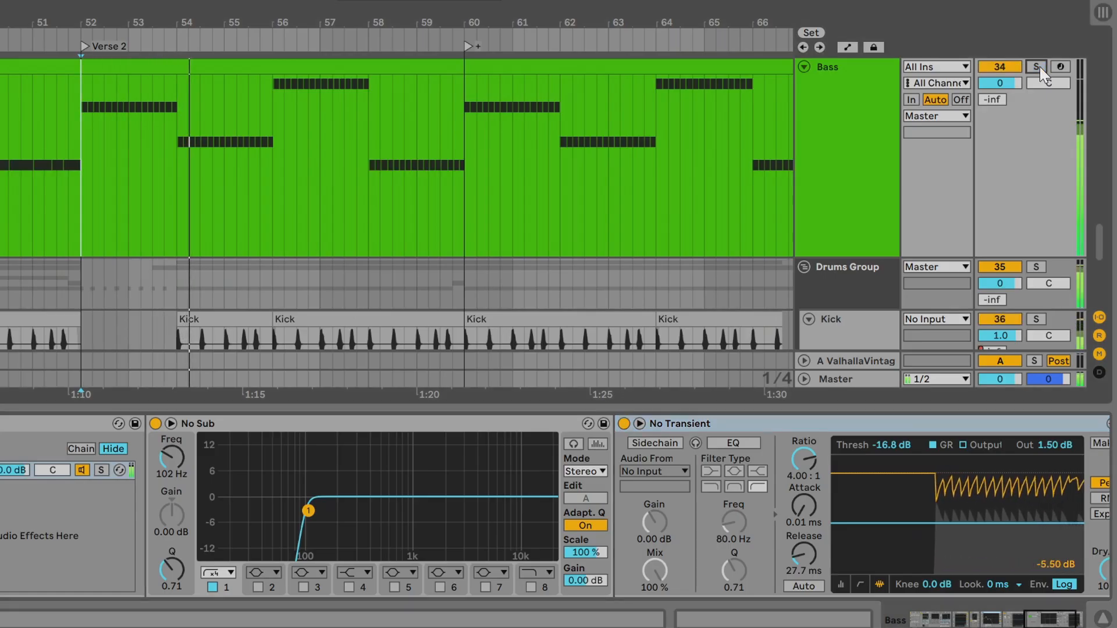
left_click(1039, 67)
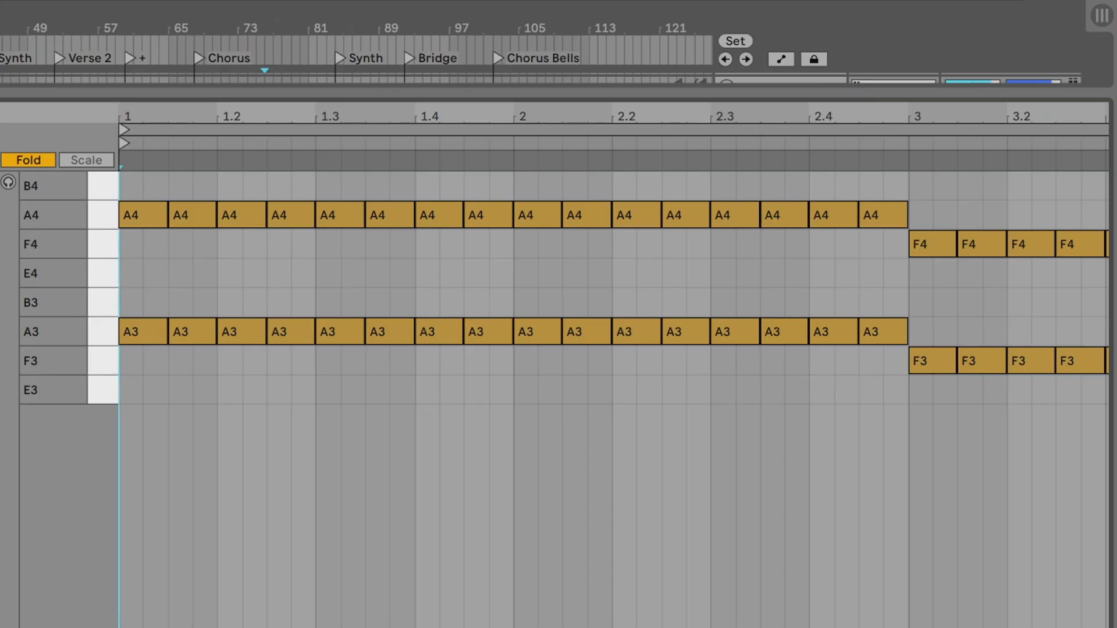
Step: Play the Mid Range clip while reviewing its octave-doubled notes across bars 1 to 8, and inspect its kick-sidechained Compressor
key("space")
mouse_move(858, 117)
left_mouse_down()
mouse_move(749, 87)
mouse_move(462, 76)
left_mouse_up()
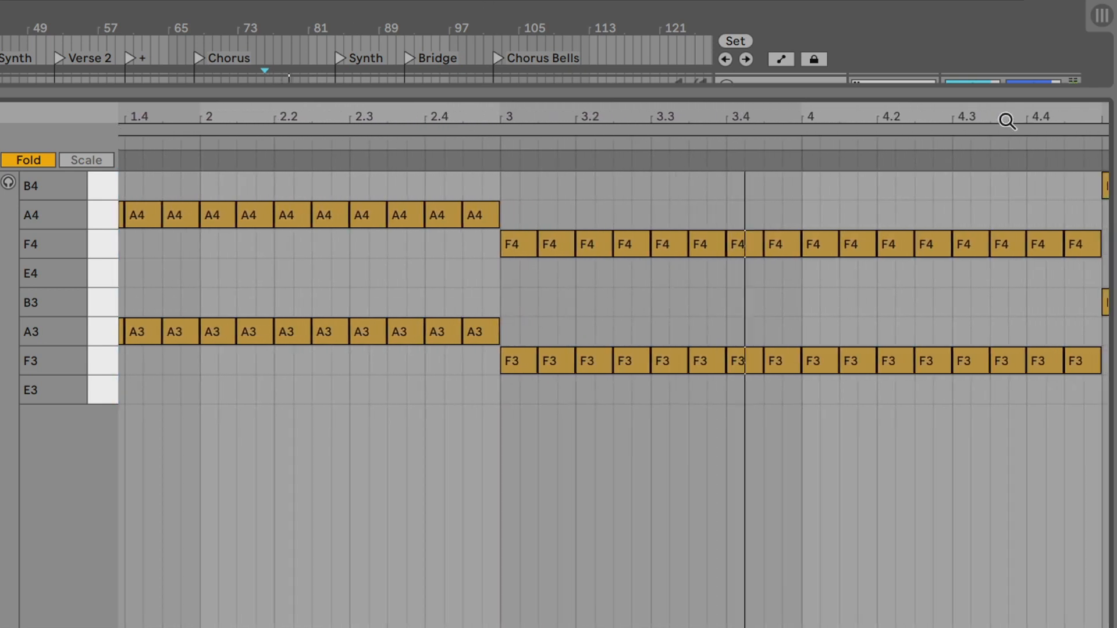
left_click_drag(1045, 110, 106, 107)
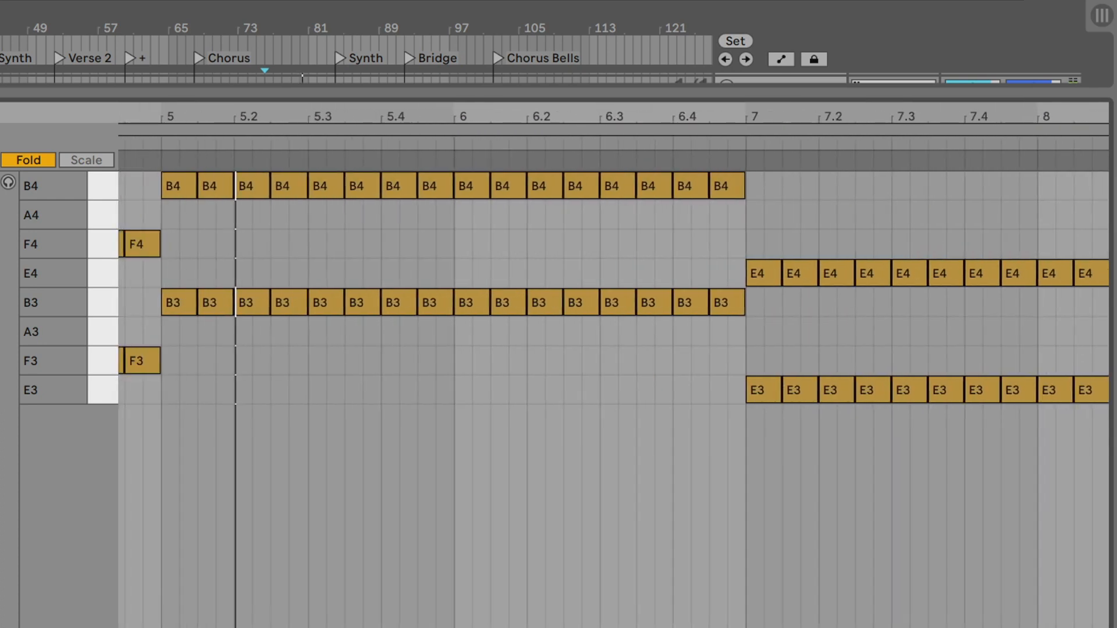
left_click_drag(1070, 116, 839, 118)
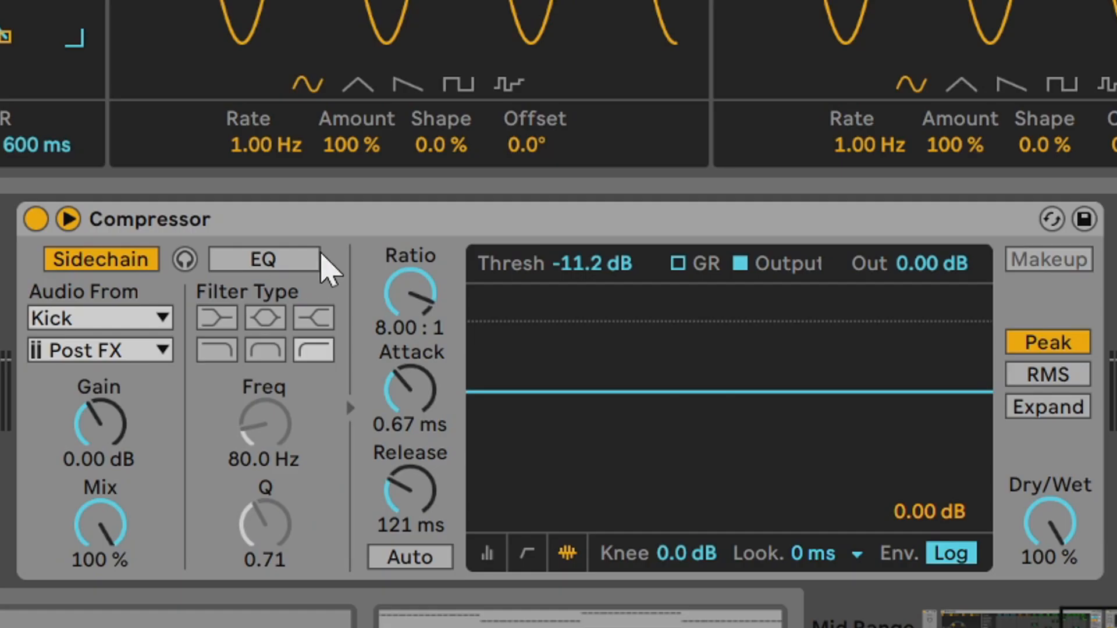
left_click(348, 221)
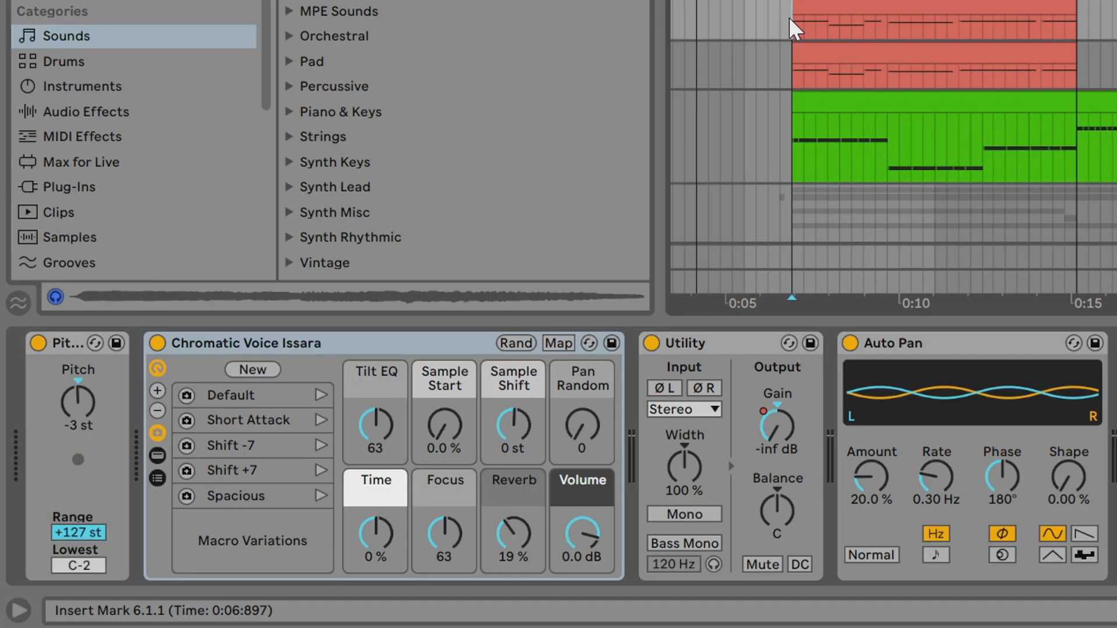
Step: Play the section from bar 6 and inspect the Chromatic Voice Issara, Delay, Vocal Plate Hall reverb and EQ Eight on the Aaah track
key("space")
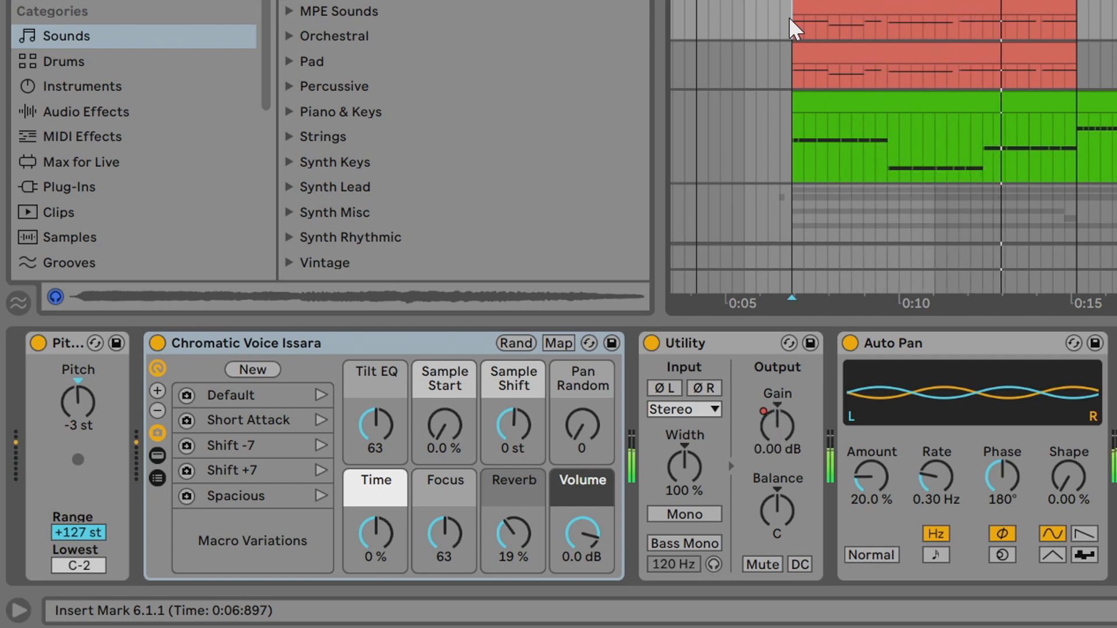
left_click(590, 344)
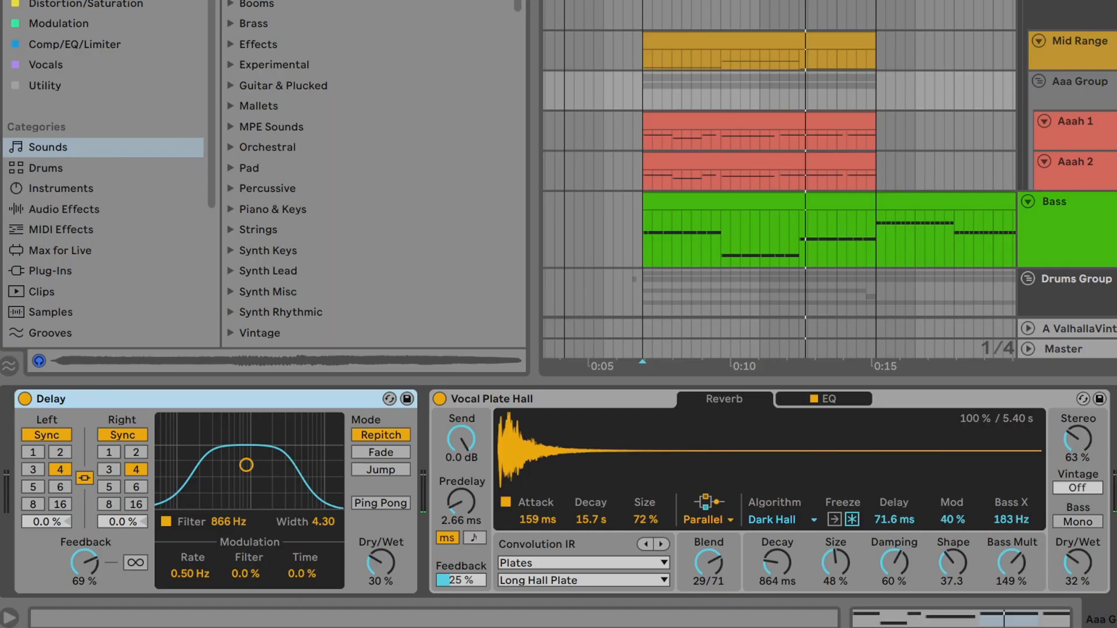
scroll(561, 492, "right", 5)
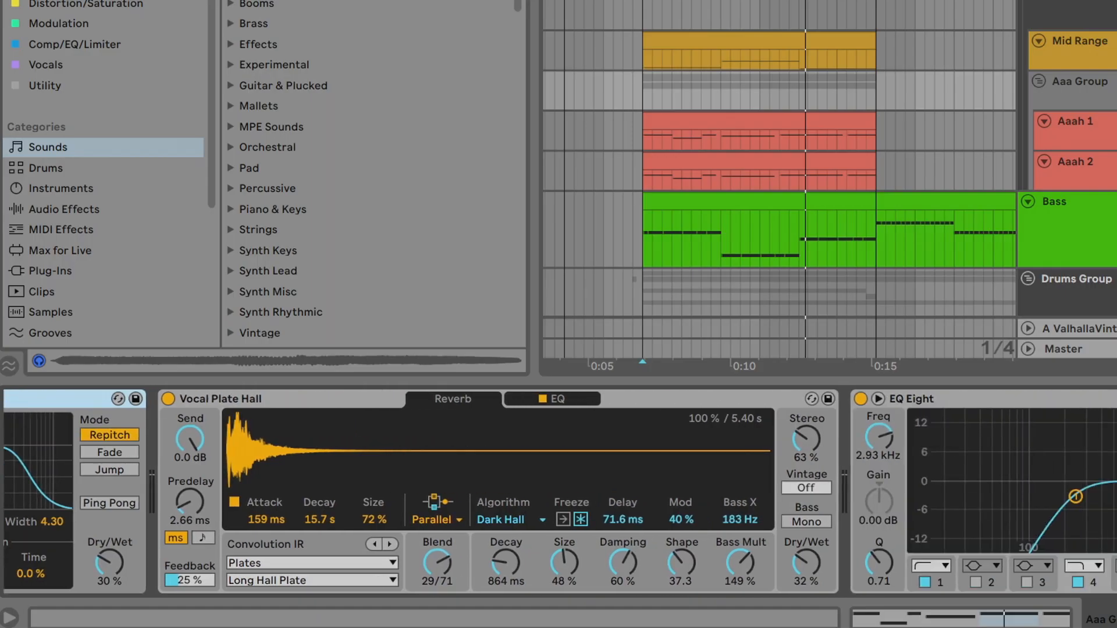
scroll(560, 493, "right", 12)
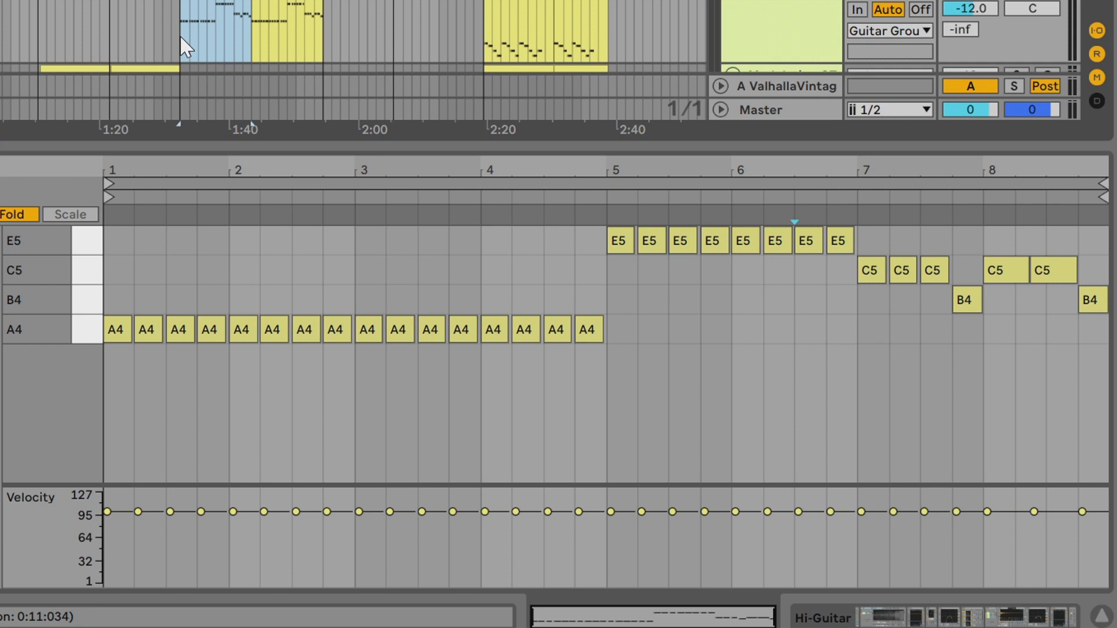
key("space")
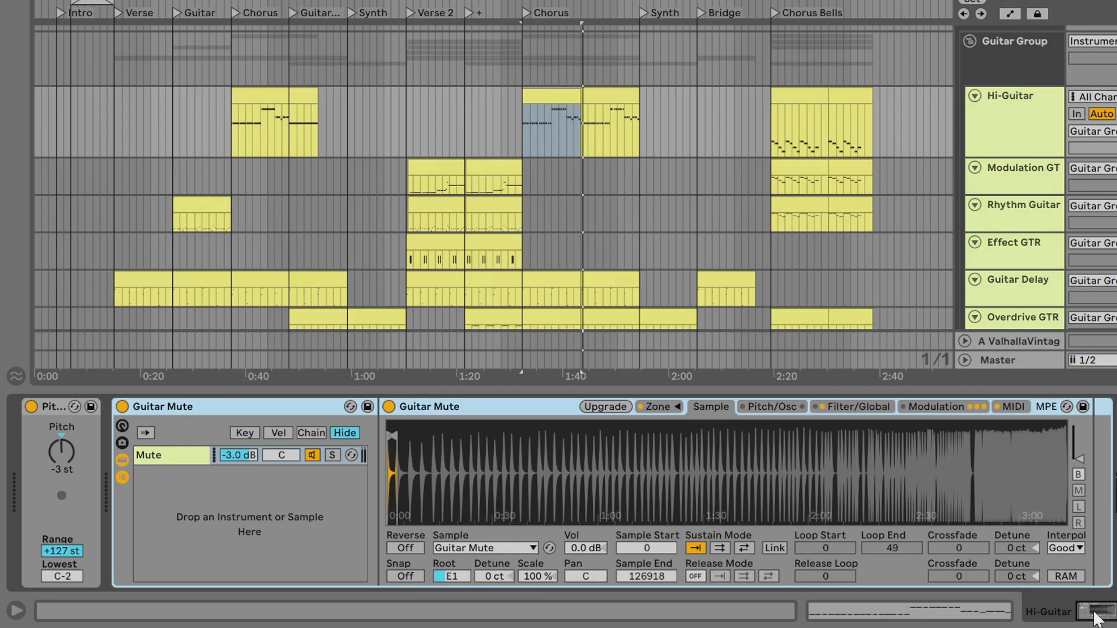
left_click_drag(1096, 619, 1116, 619)
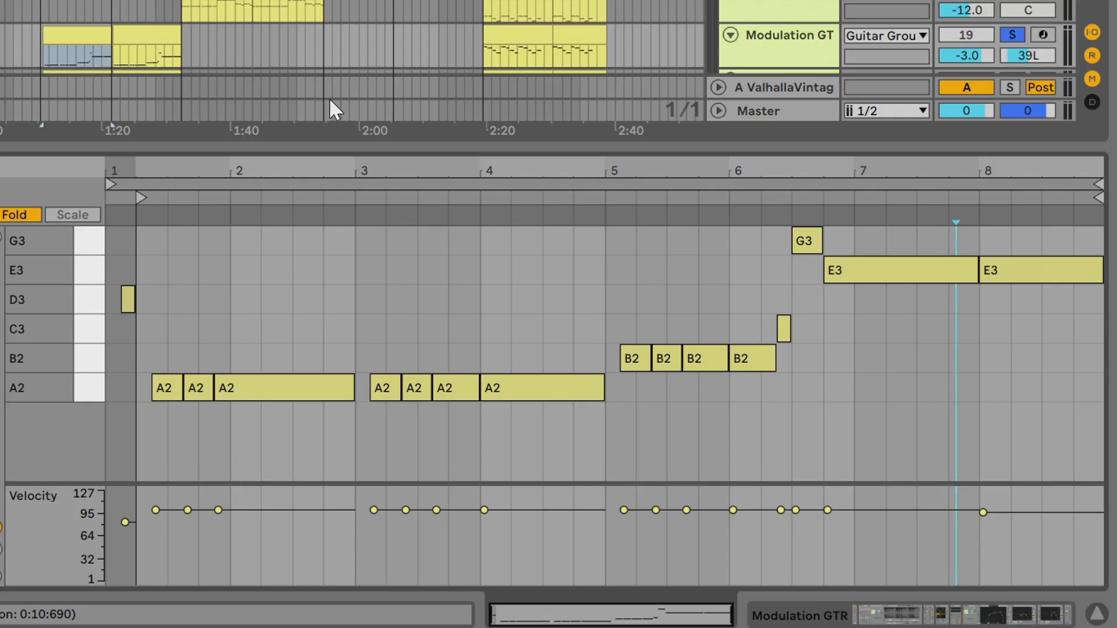
key("space")
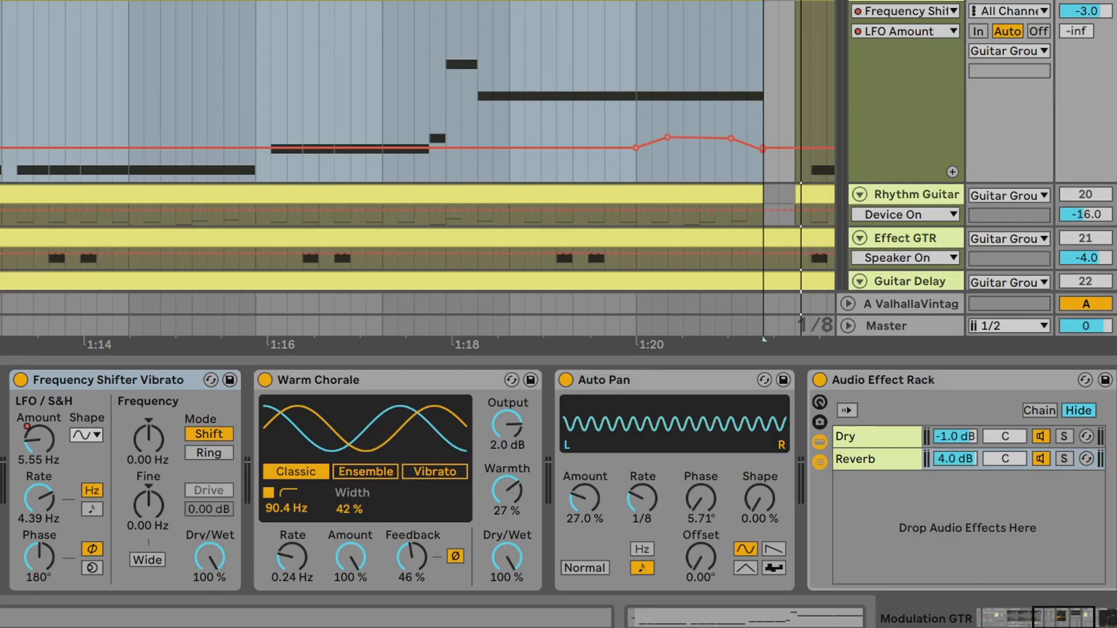
Step: Inspect the Modulation GTR's Warm Chorale, Auto Pan and Frequency Shifter Vibrato, including the vibrato's LFO Amount
left_click(421, 382)
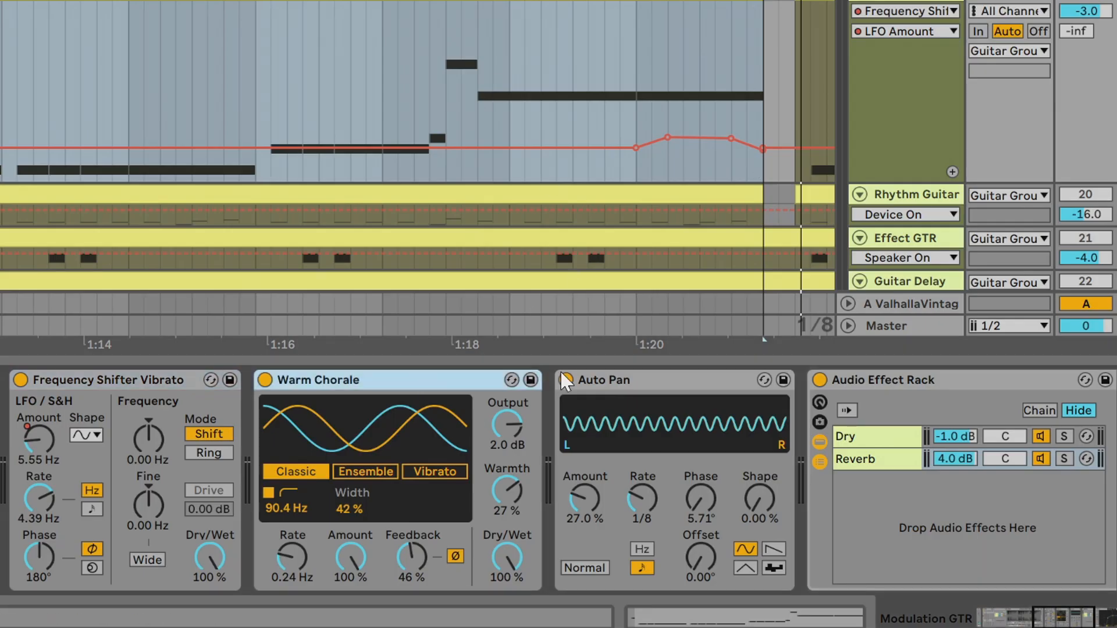
left_click(642, 387)
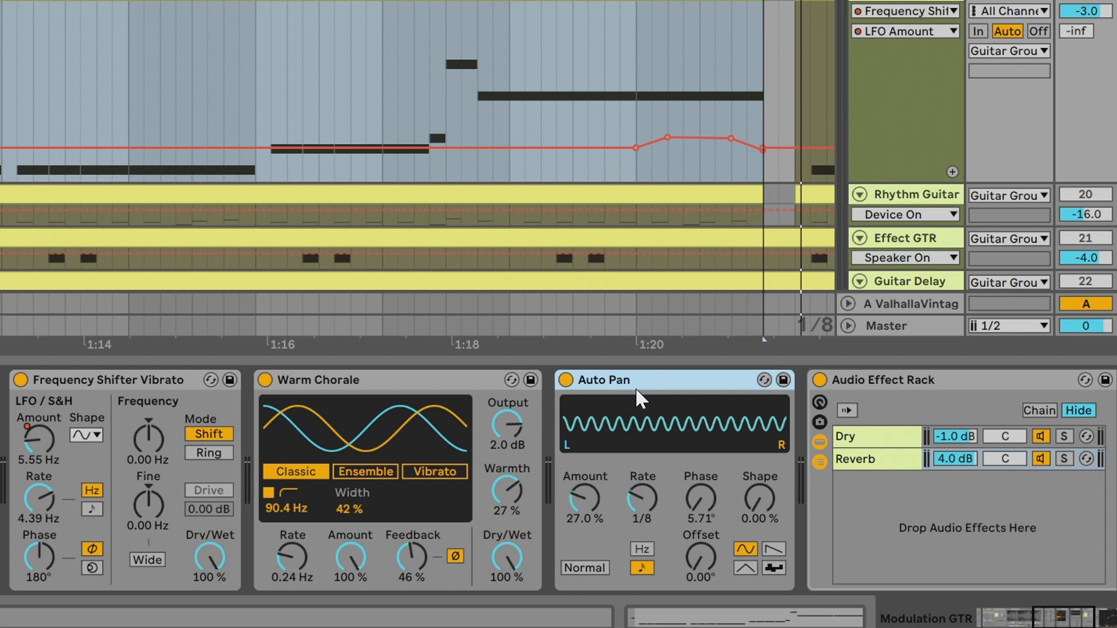
left_click(65, 378)
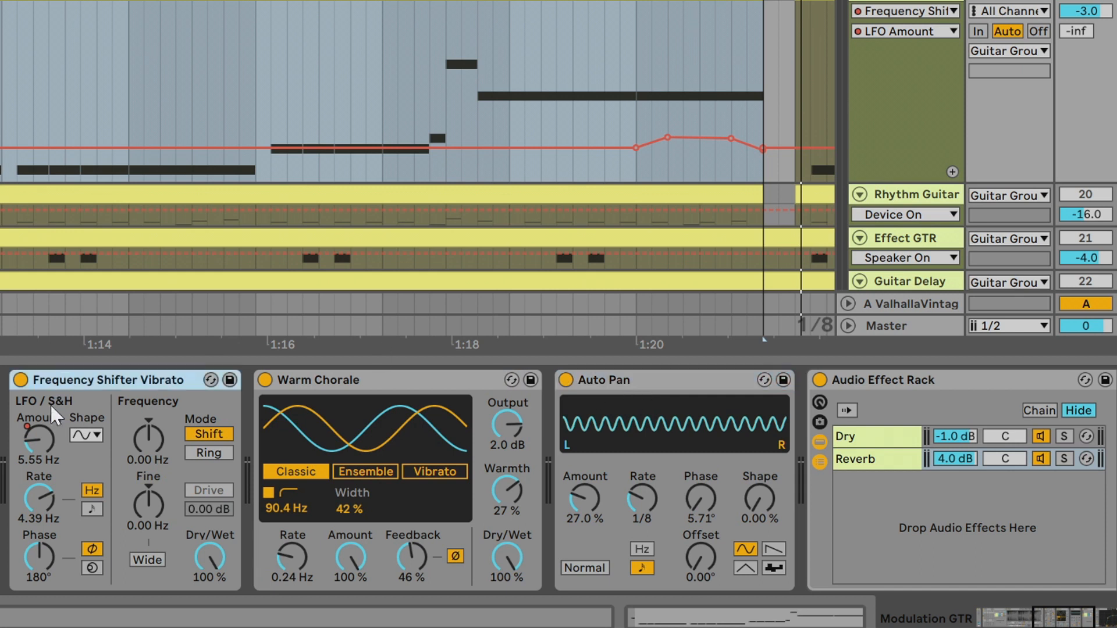
left_click(33, 446)
Step: Play the Verse 2 guitar part and compare the R and L chains of its Audio Effect Rack
left_click(377, 64)
key("space")
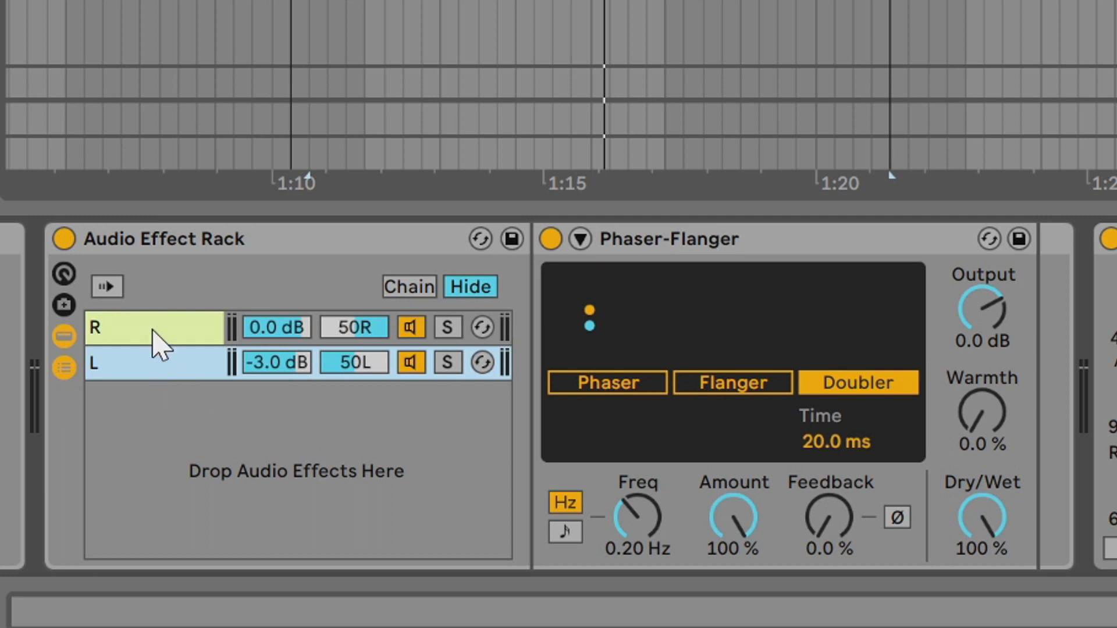
left_click(148, 373)
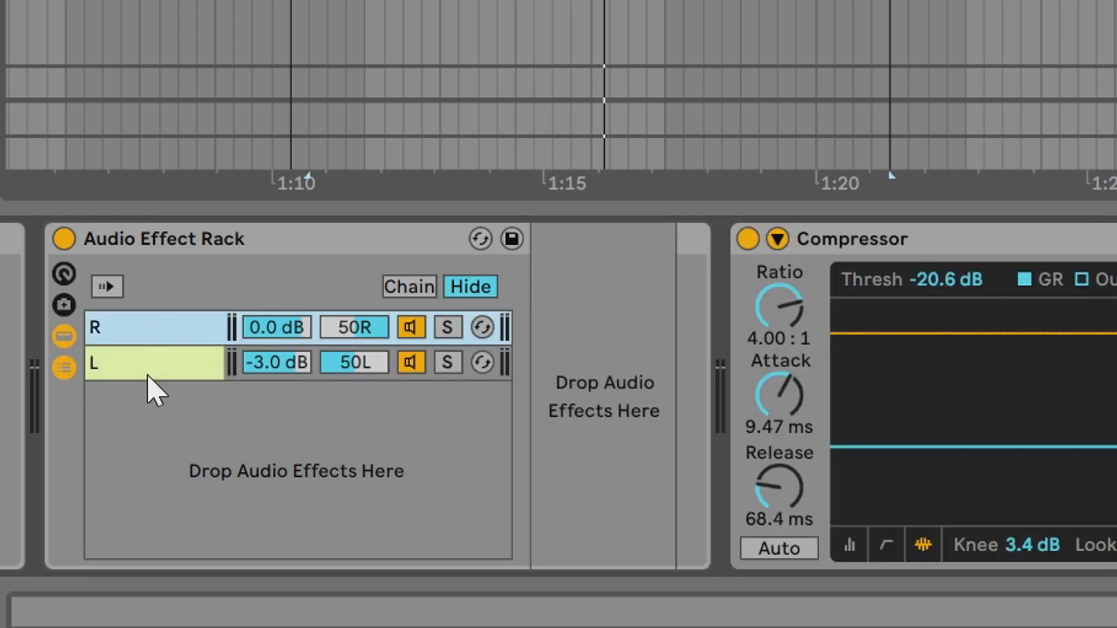
key("Up")
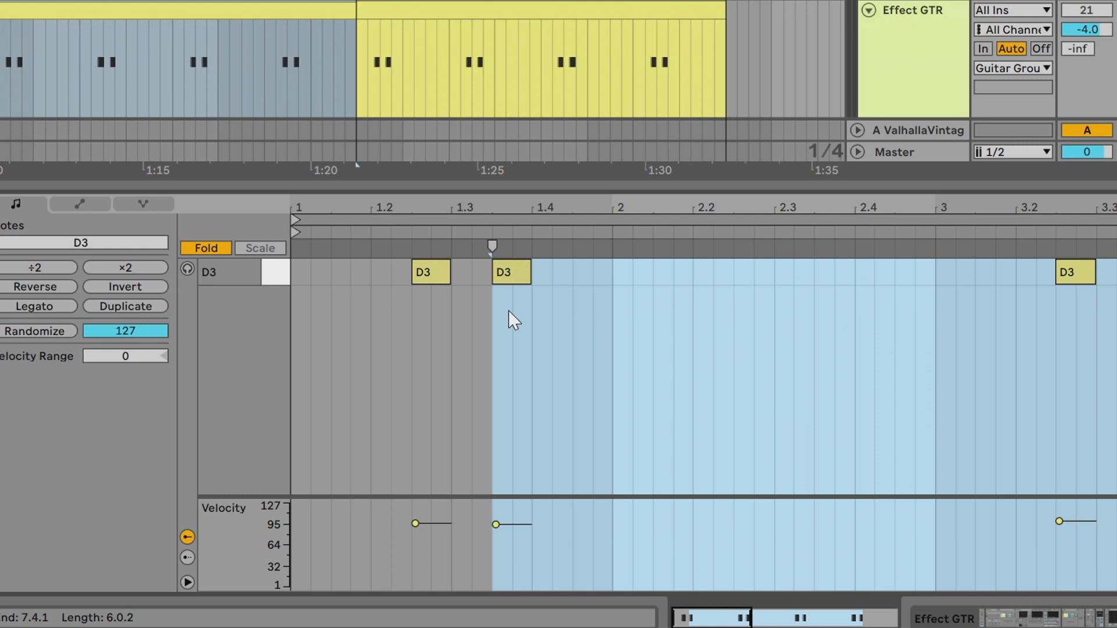
Step: Play the Effect GTR, Guitar Delay and Overdrive GTR clips, and inspect the Guitar Delay's Compressor
key("space")
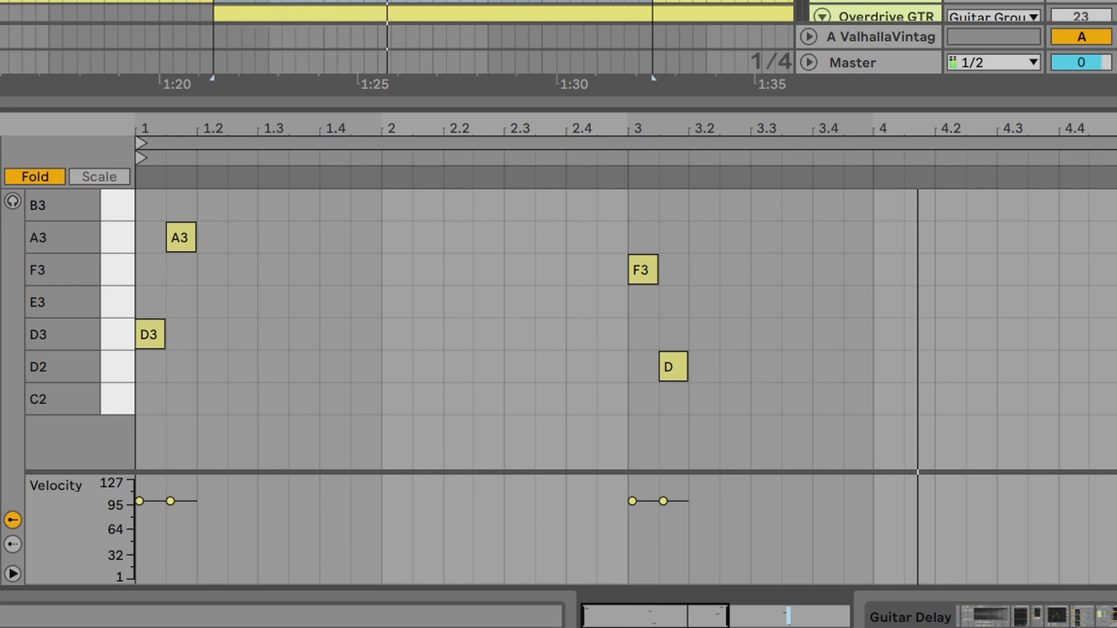
left_click(1098, 620)
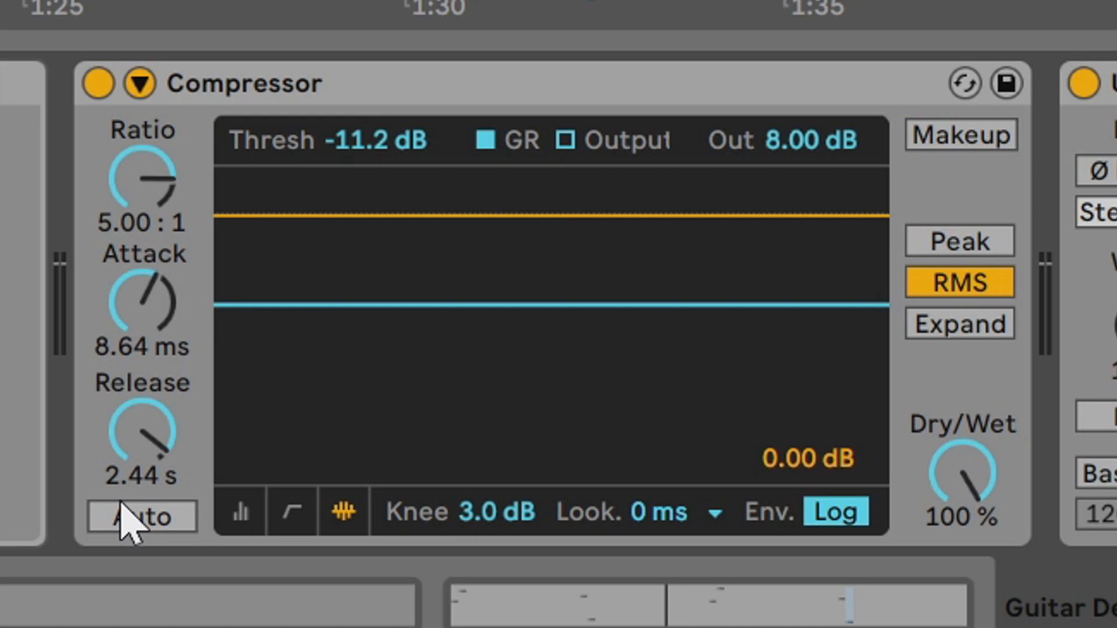
key("space")
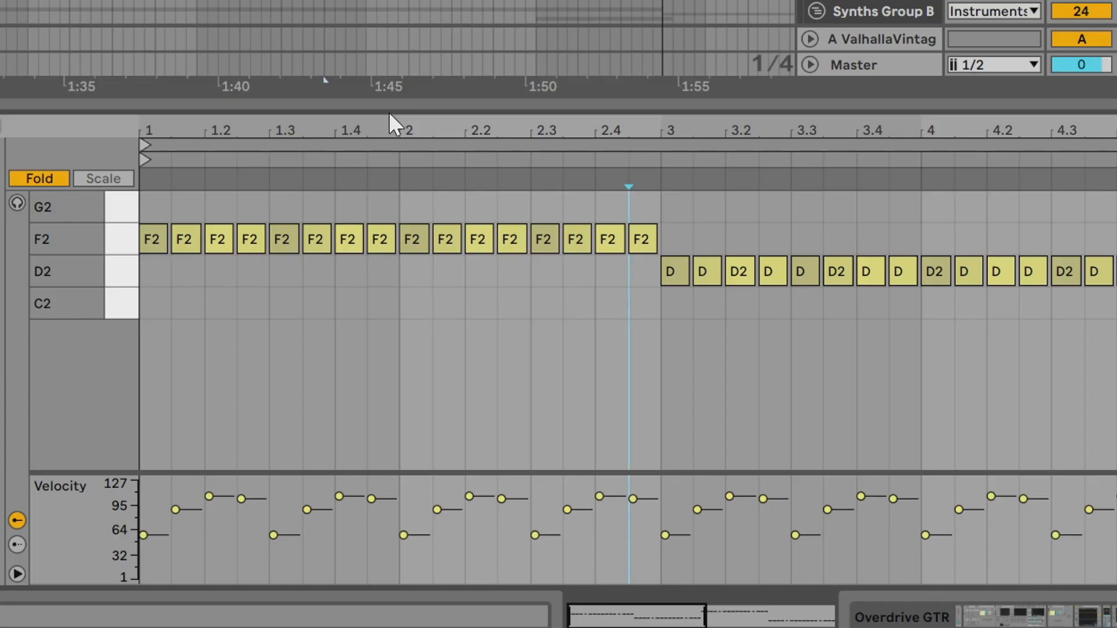
key("space")
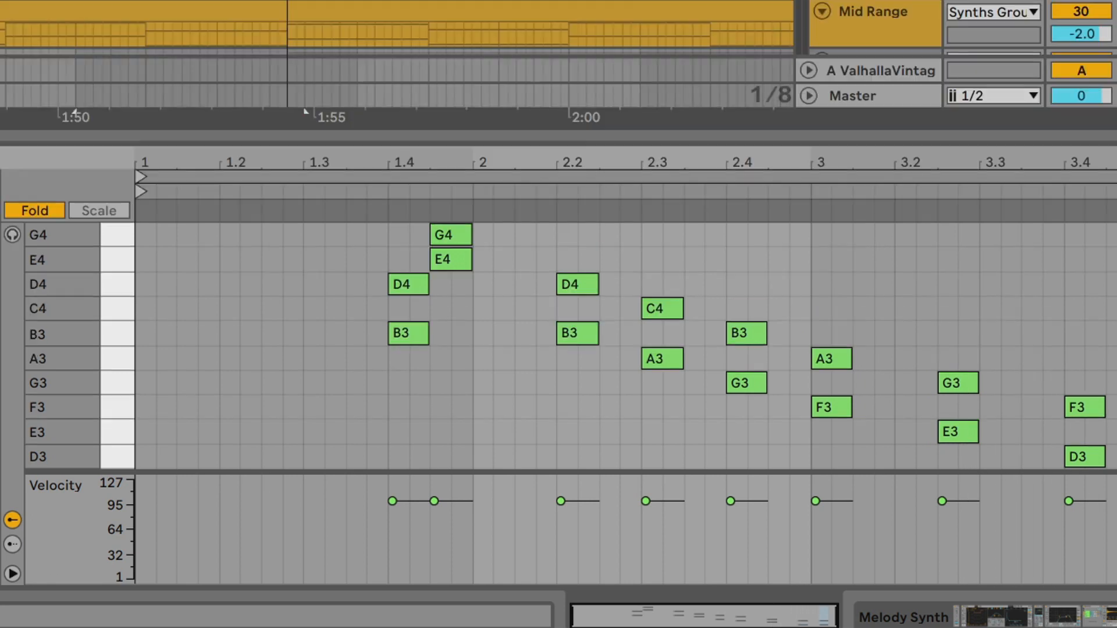
Step: Play the Melody Synth clip and inspect its EQ Eight and the Reverb chain of its Audio Effect Rack
key("space")
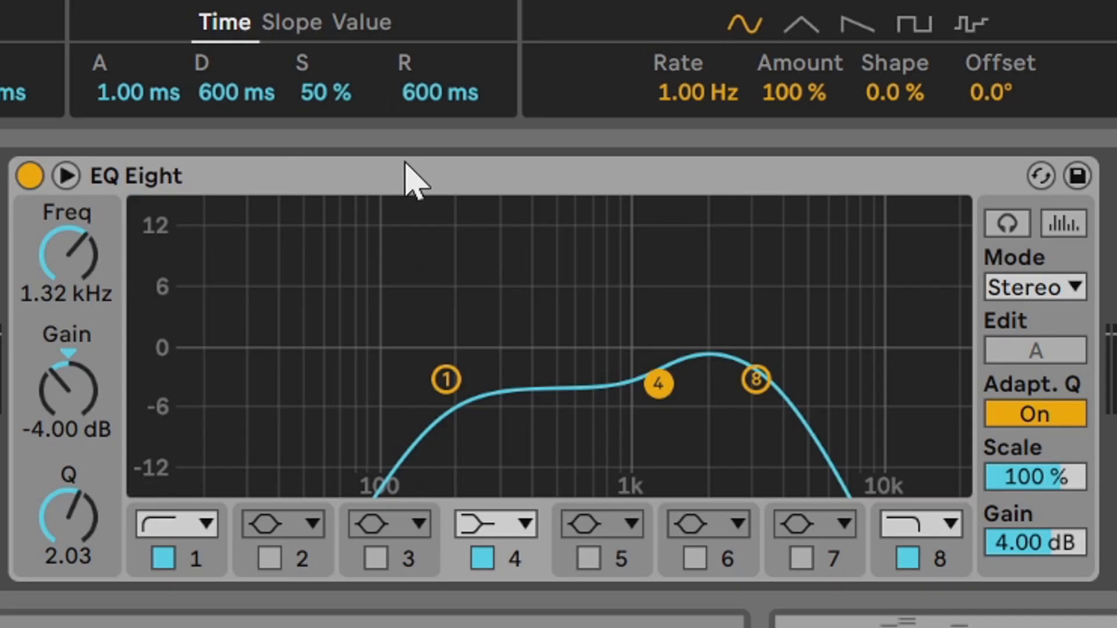
left_click(410, 164)
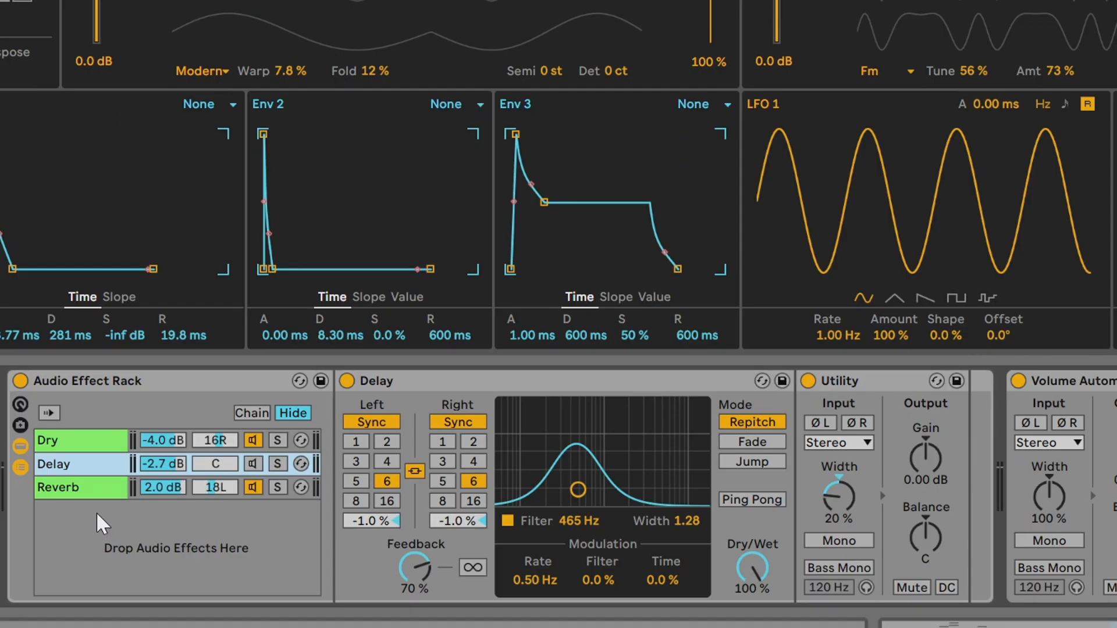
left_click(93, 490)
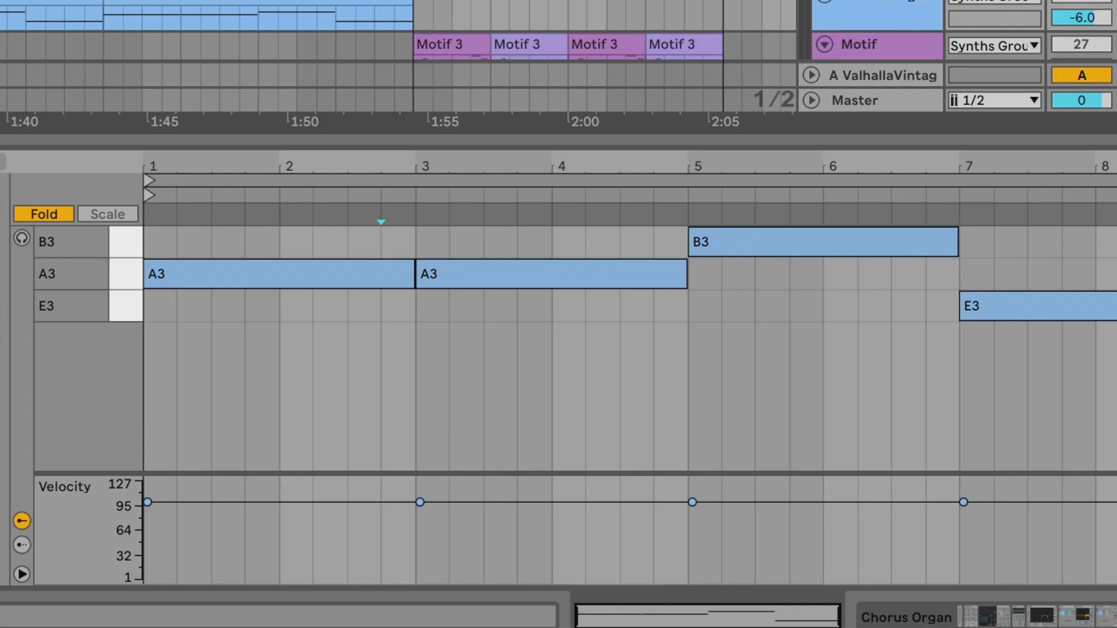
Step: Play the Chorus Organ clip and inspect the R chain of its Doubler rack
key("space")
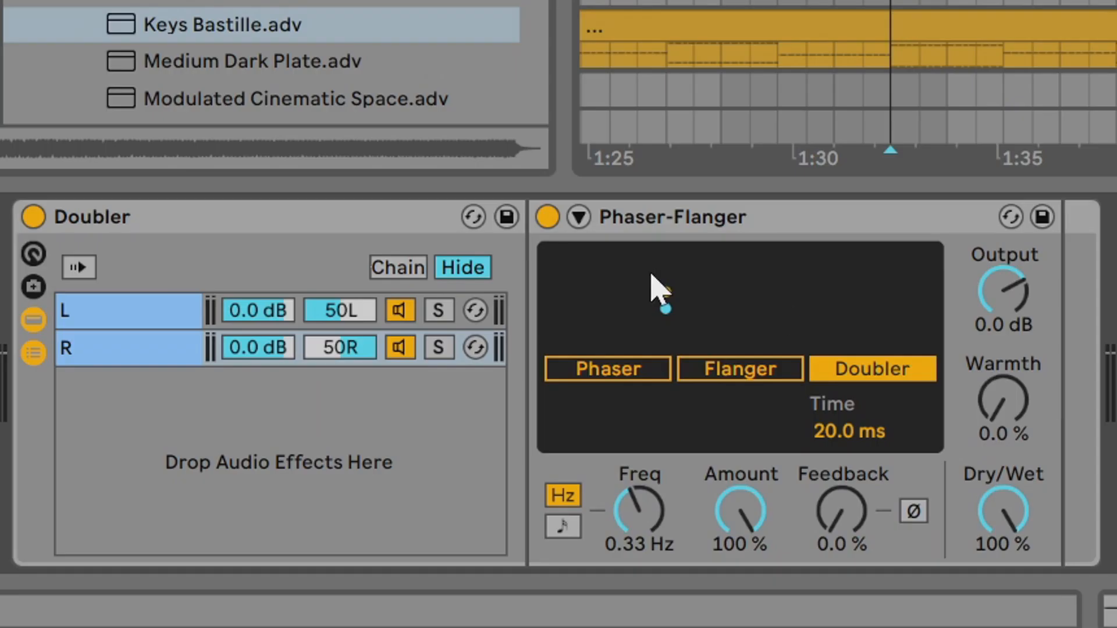
left_click(107, 366)
left_click(124, 364, "shift")
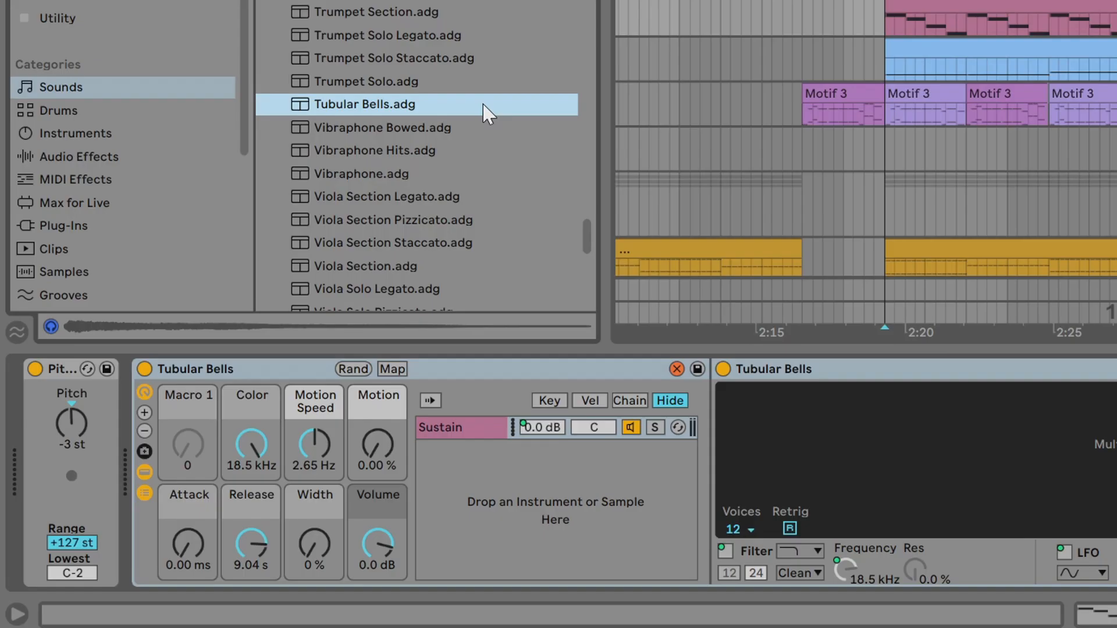
Step: Load the Tubular Bells preset on the Bells track and open the track's clip in the Chorus Bells section
double_click(478, 107)
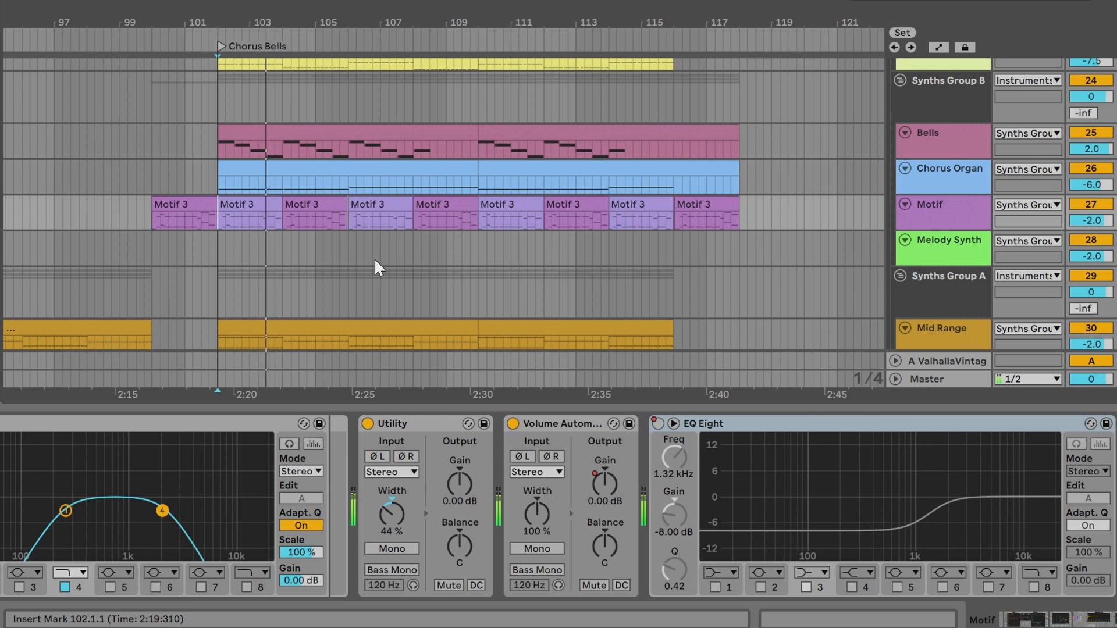
double_click(352, 125)
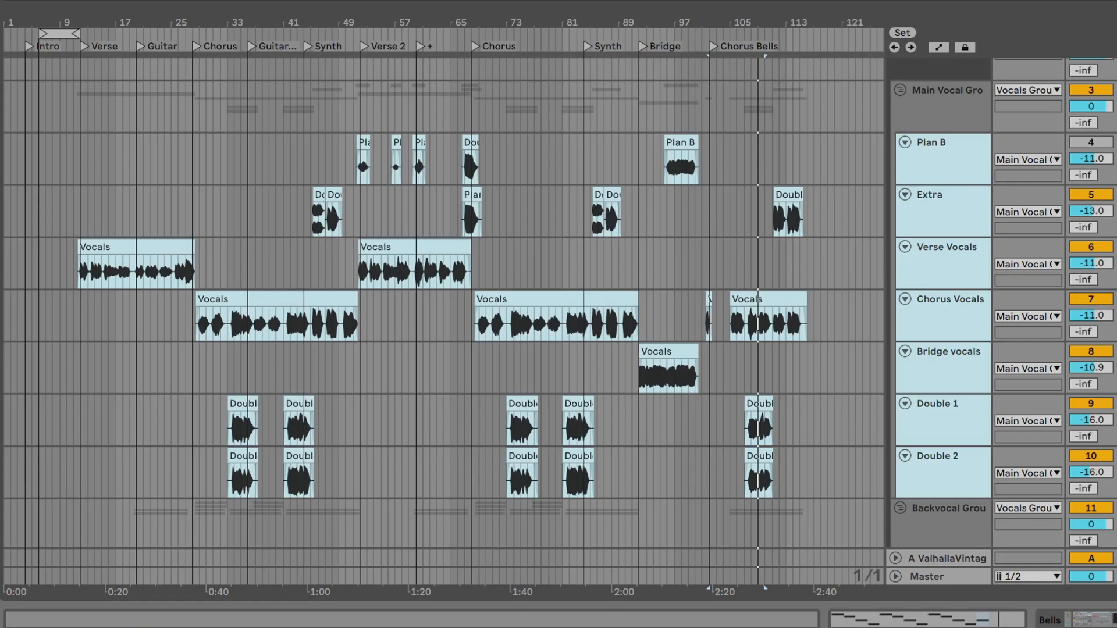
Step: Select bars 7 to 124 across the lead vocal tracks and inspect the vocal EQ Eight
scroll(442, 302, "down", 3)
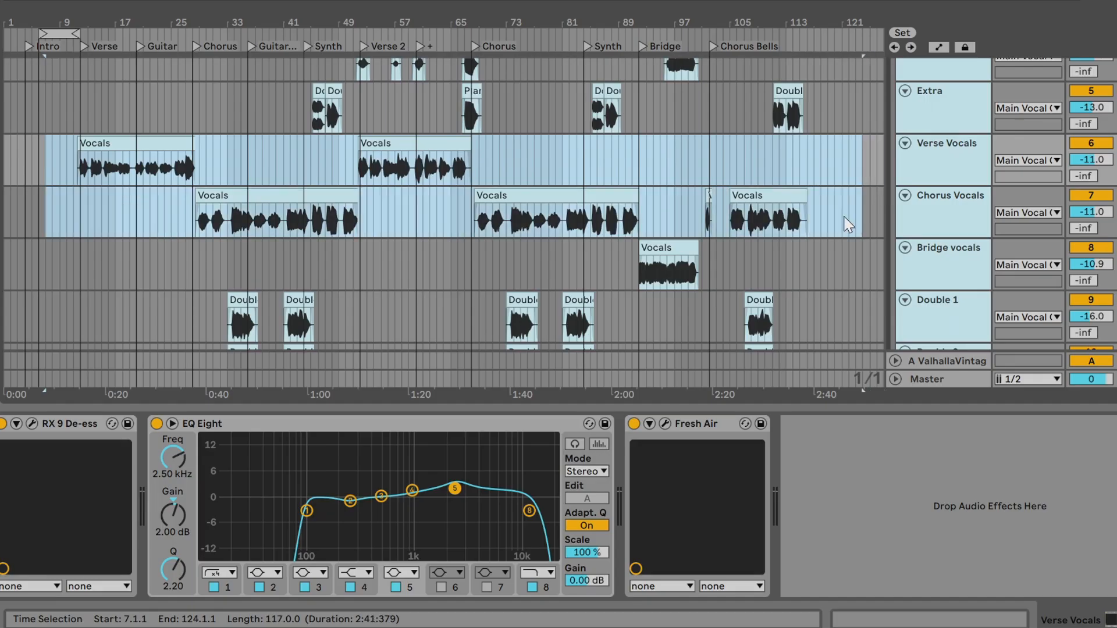
left_click_drag(846, 217, 837, 242)
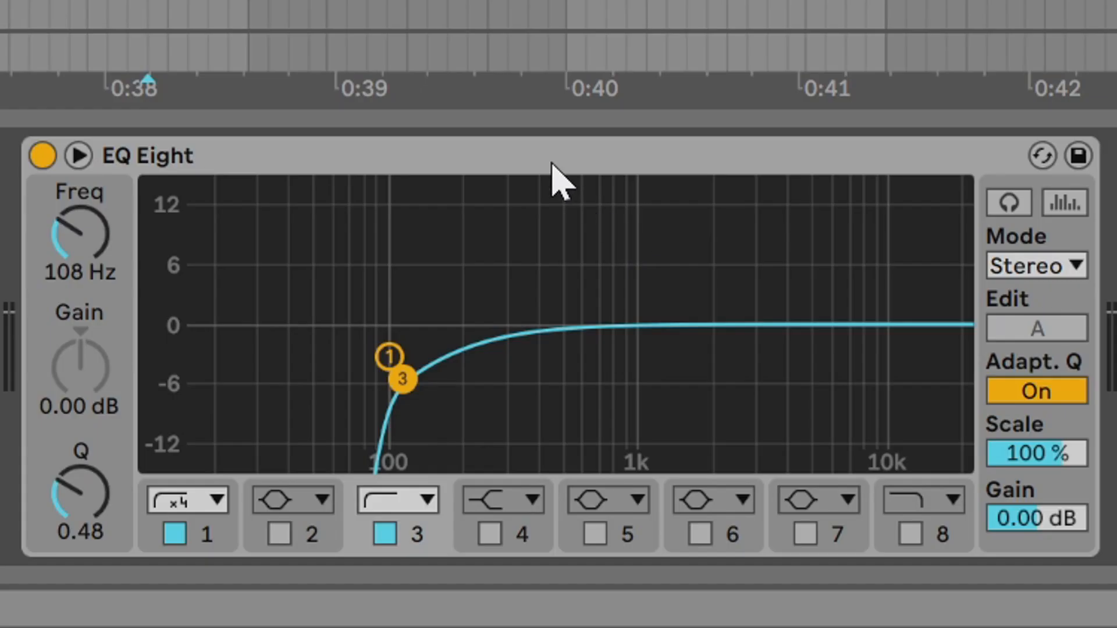
left_click(553, 162)
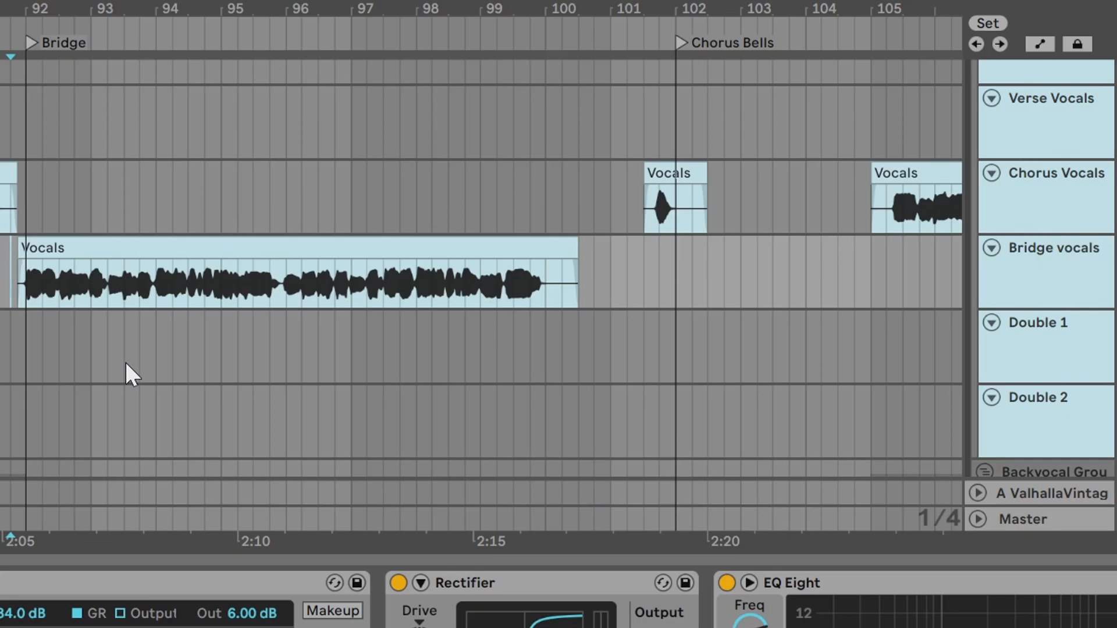
Step: Play the Bridge vocals clip and inspect the track's Compressor, Rectifier and EQ Eight
key("space")
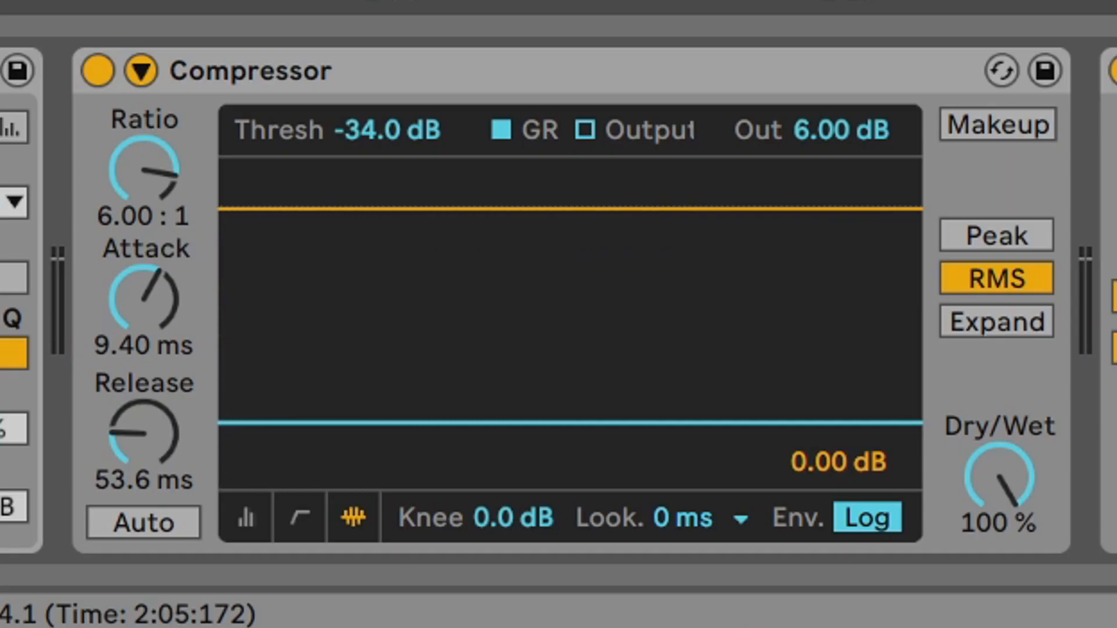
left_click(456, 83)
left_click(579, 78)
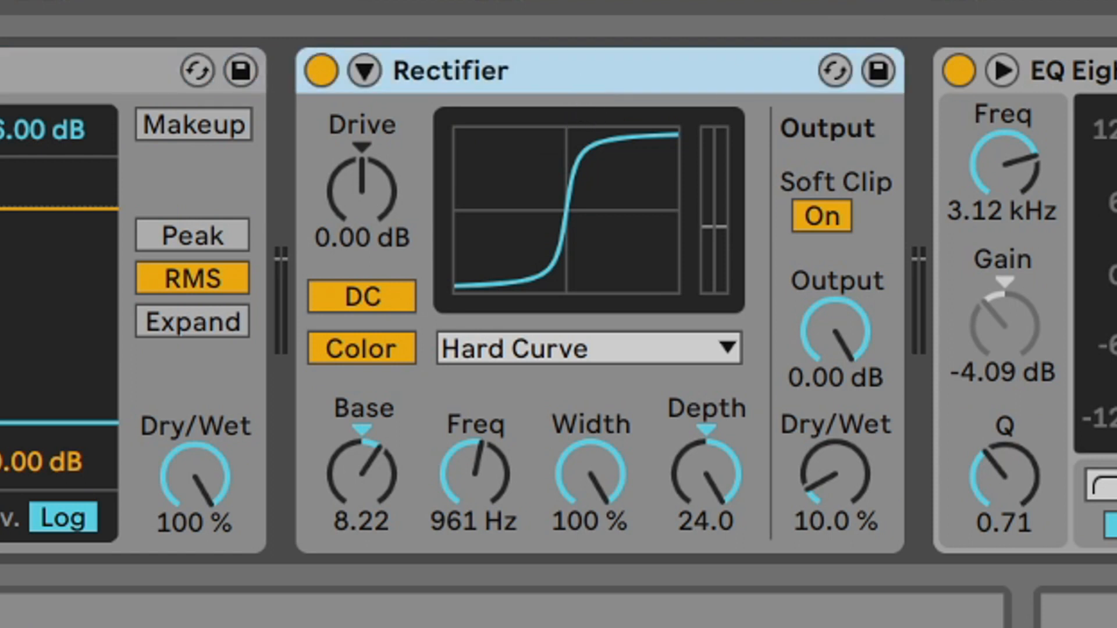
left_click(1103, 71)
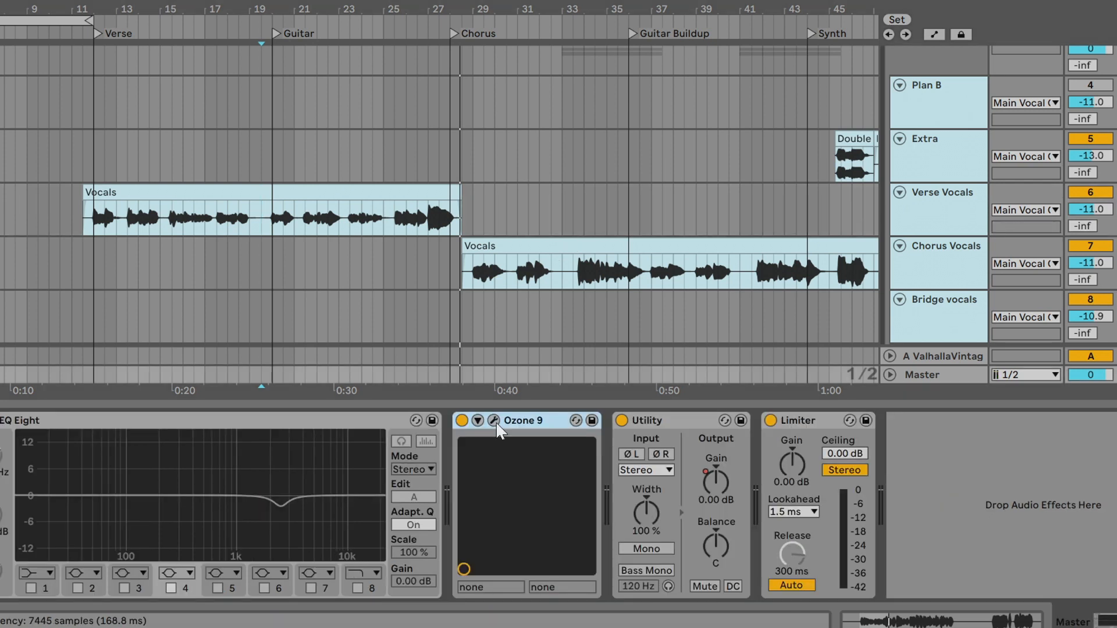
Step: Open the Master track's Ozone 9 plug-in window and inspect its Maximizer and Exciter modules
left_click(494, 421)
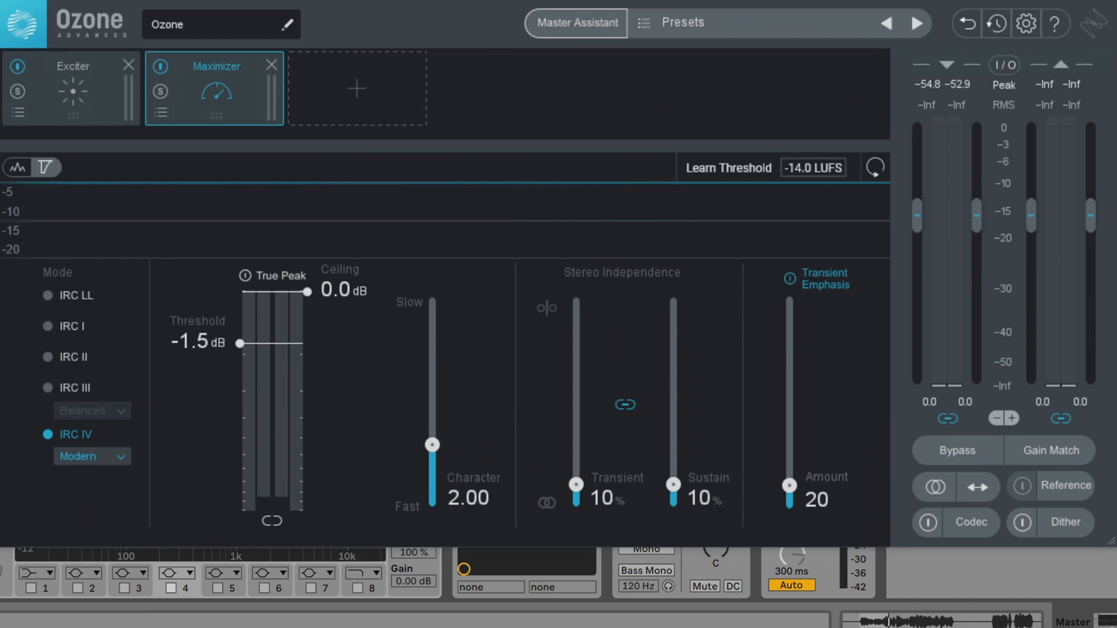
left_click(106, 80)
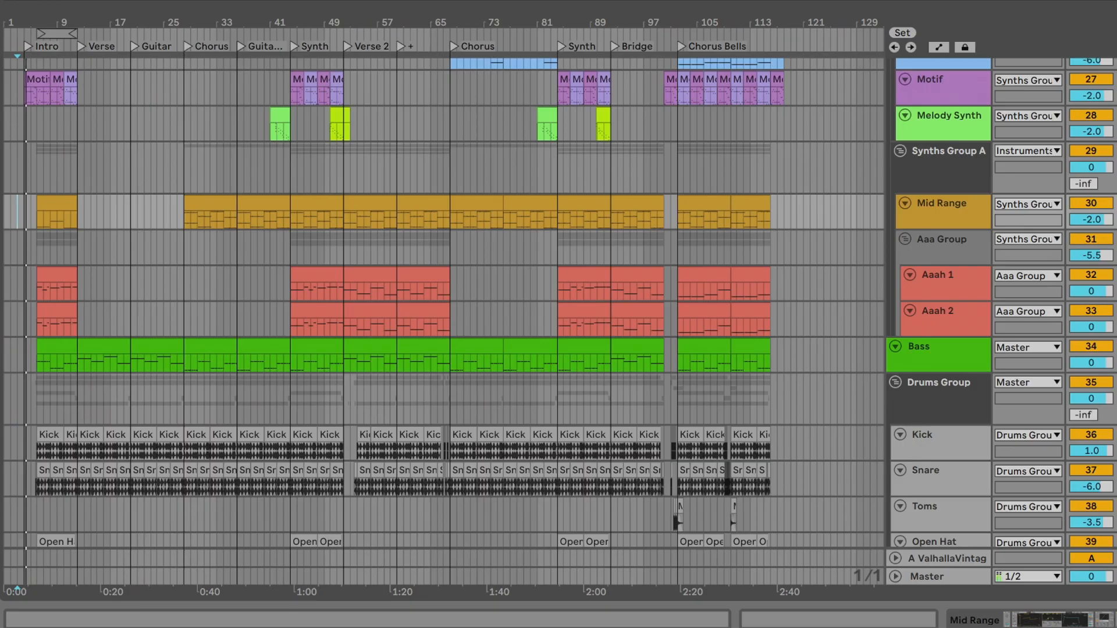
Step: Examine the Motif notes in the Intro from bar 4 to 12 in an enlarged track, and return to the full arrangement
left_click_drag(26, 91, 77, 86)
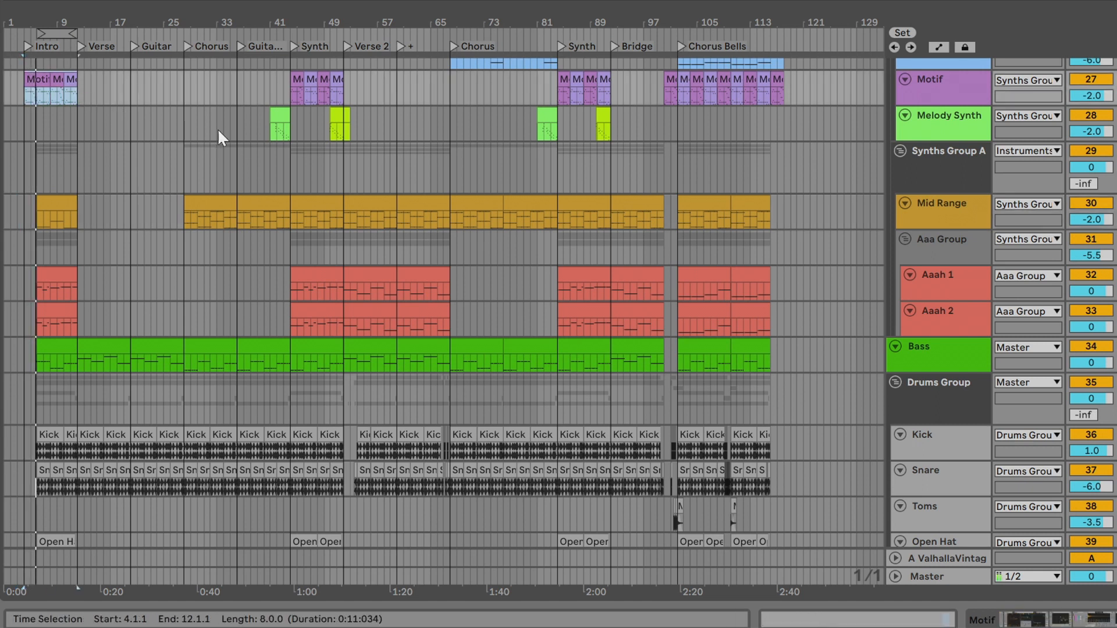
key("z")
left_click_drag(956, 107, 956, 307)
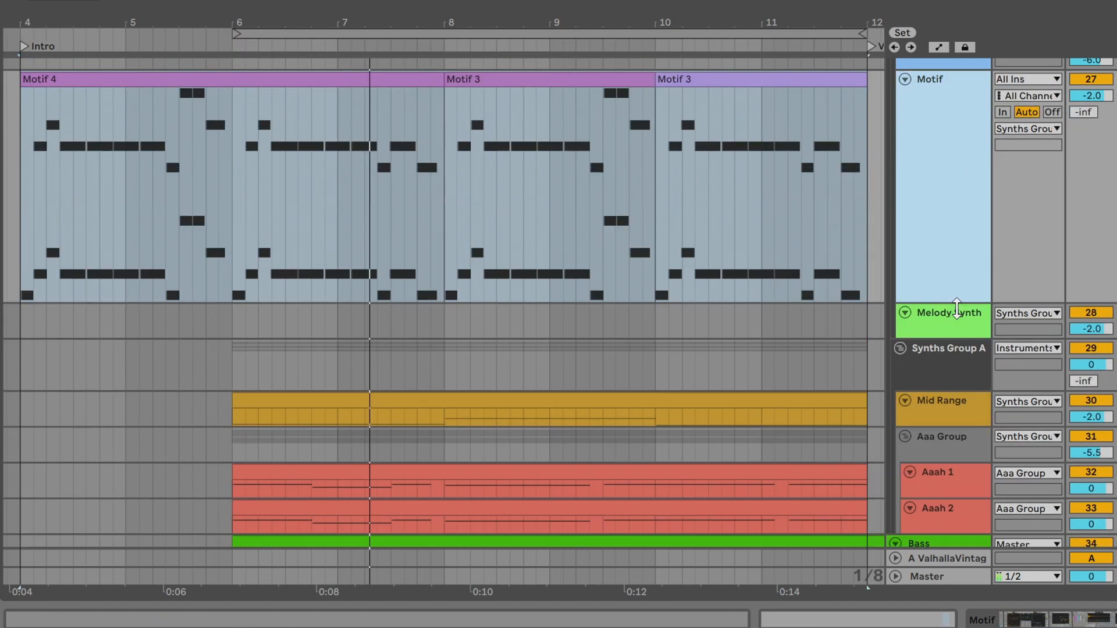
key("x")
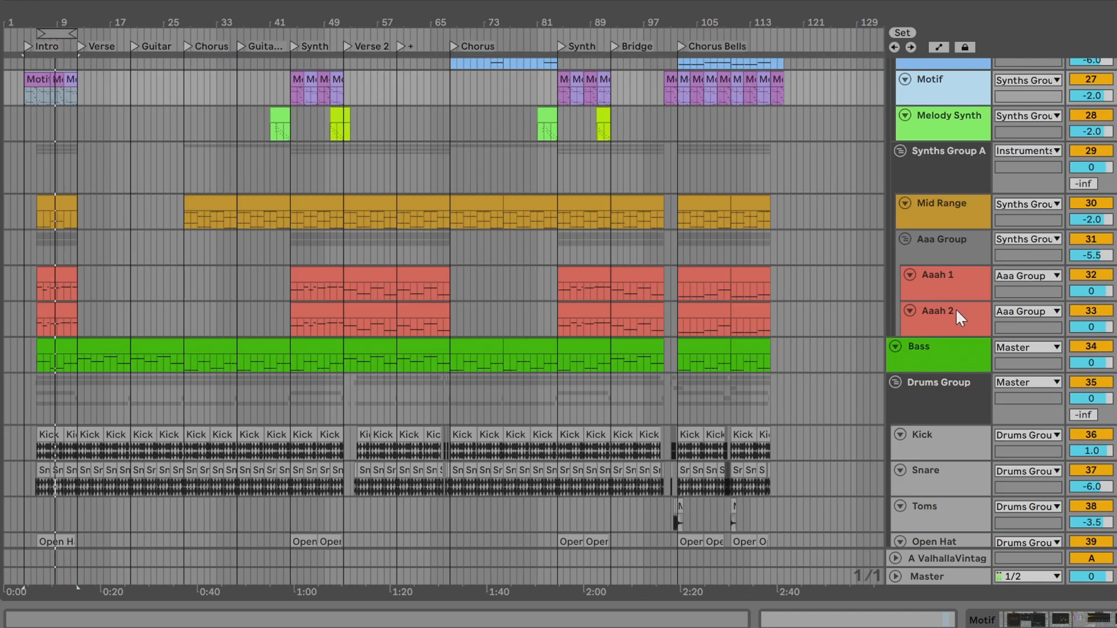
Step: Select bars 14 to 29 of the first Verse Vocals clip, examine its waveform in an enlarged track, and reduce the track height again
scroll(167, 379, "down", 5)
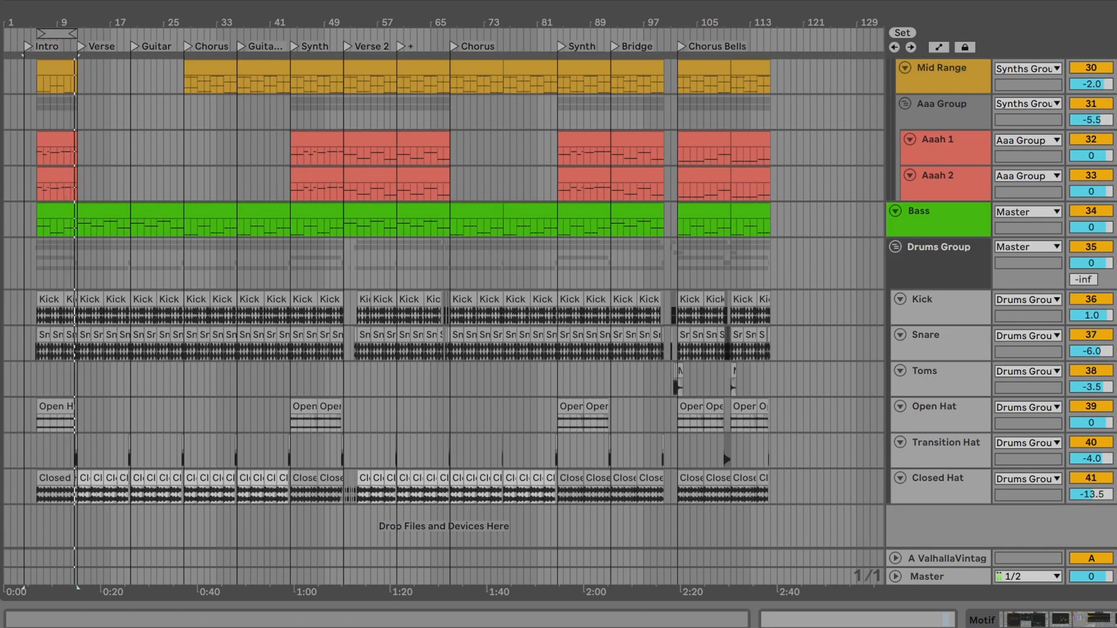
scroll(723, 450, "up", 15)
scroll(444, 321, "down", 1)
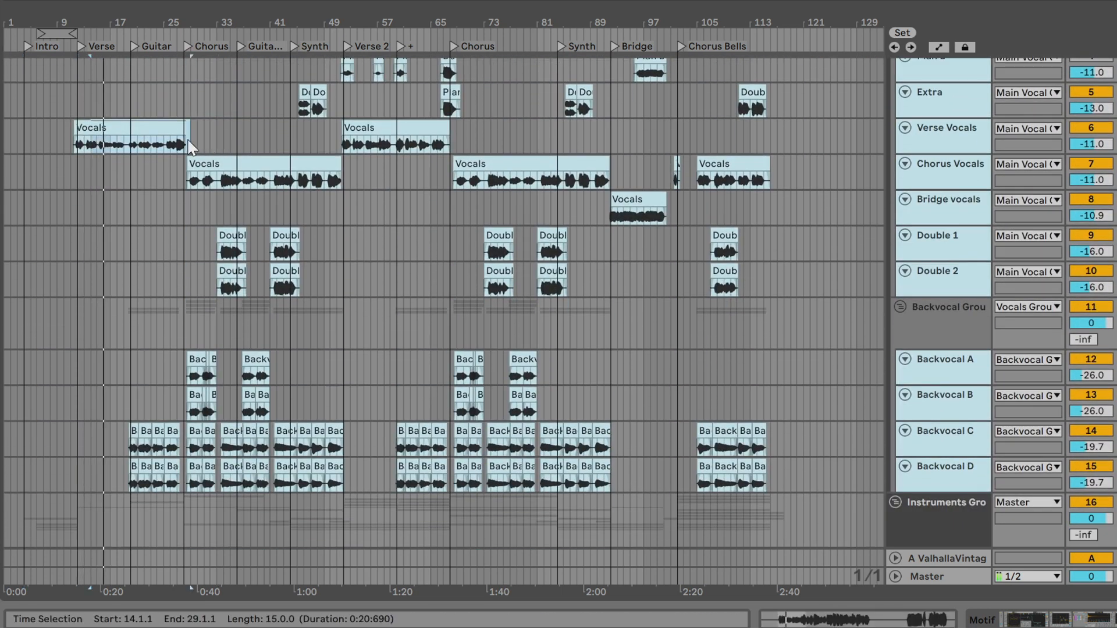
key("z")
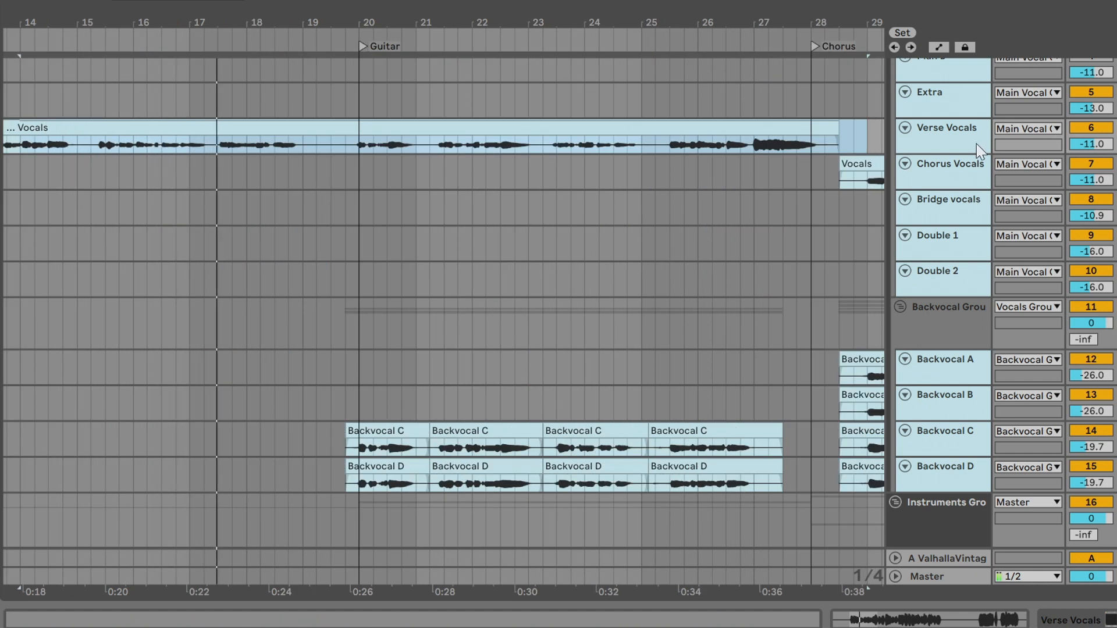
key("alt+minus")
key("alt+plus")
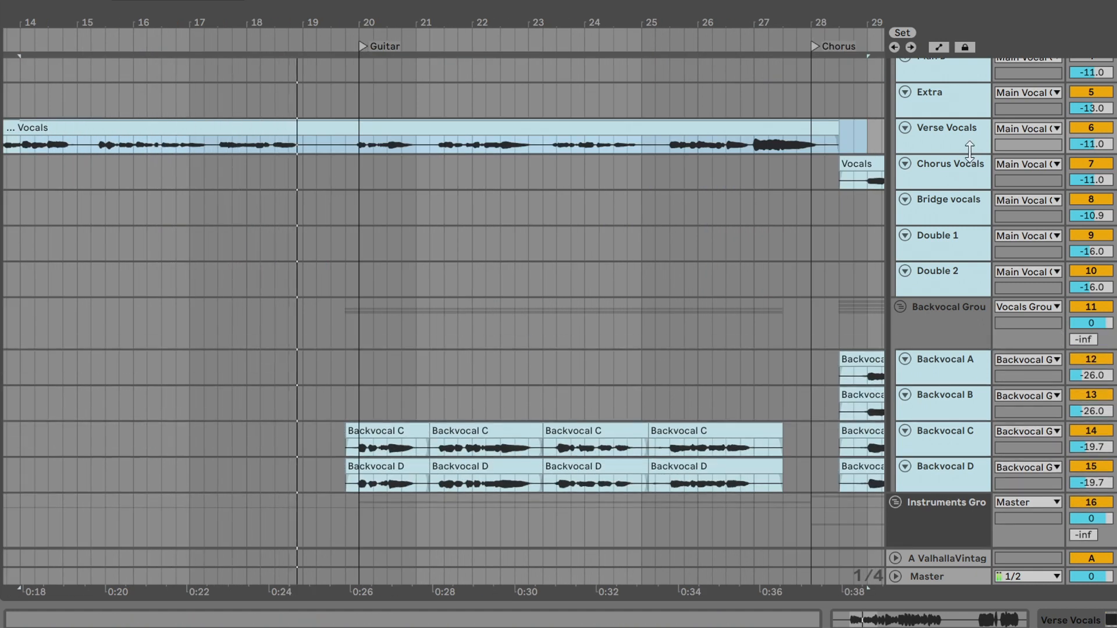
left_click_drag(969, 152, 989, 348)
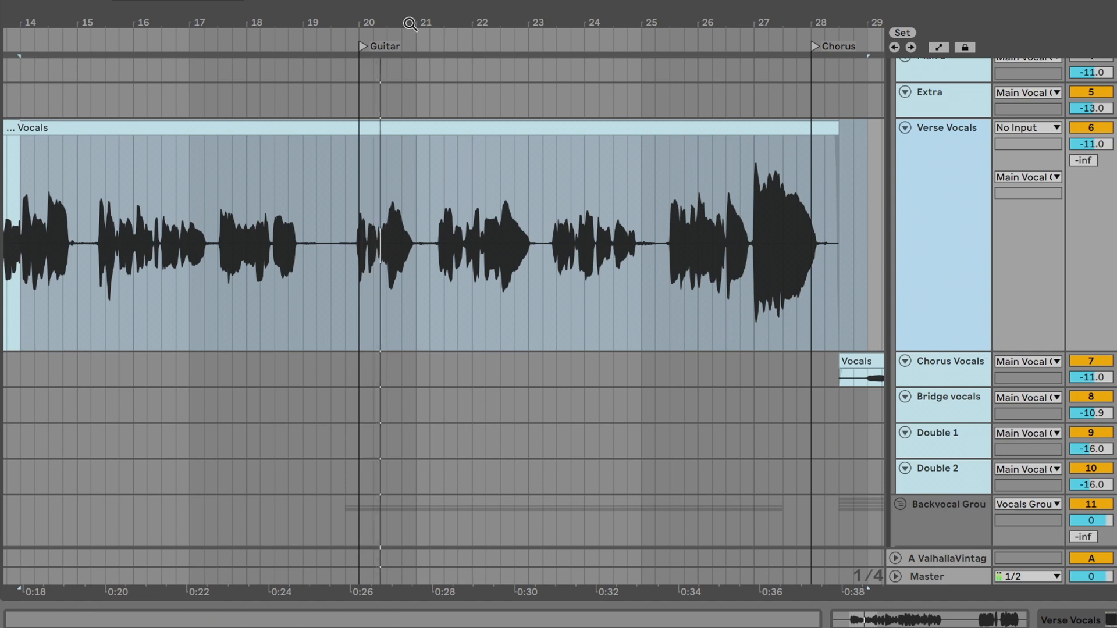
key("minus")
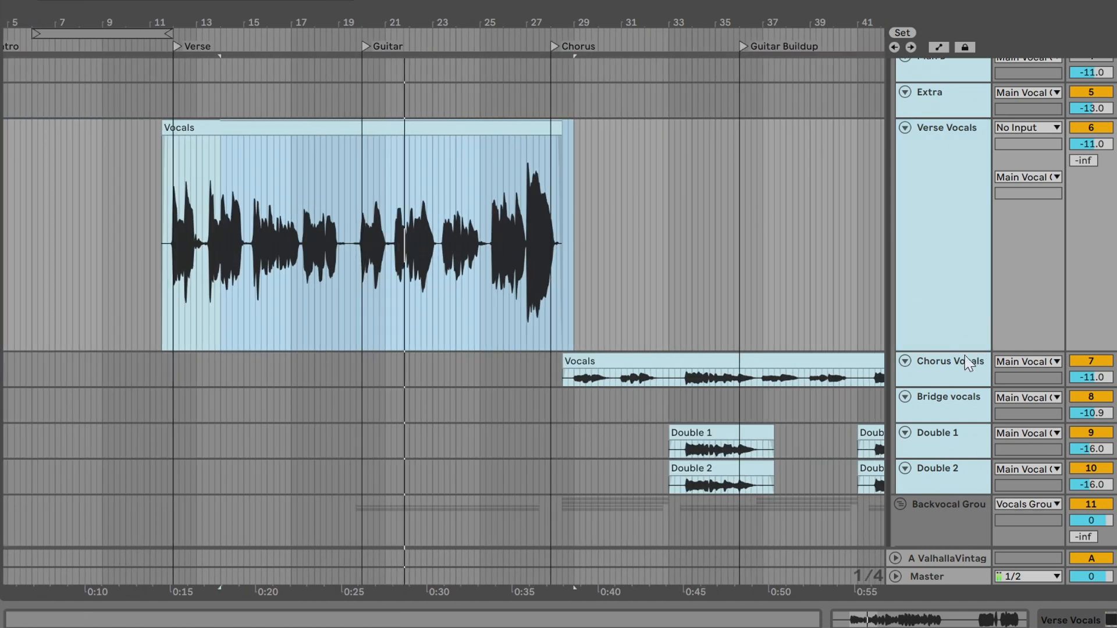
left_click_drag(968, 347, 960, 167)
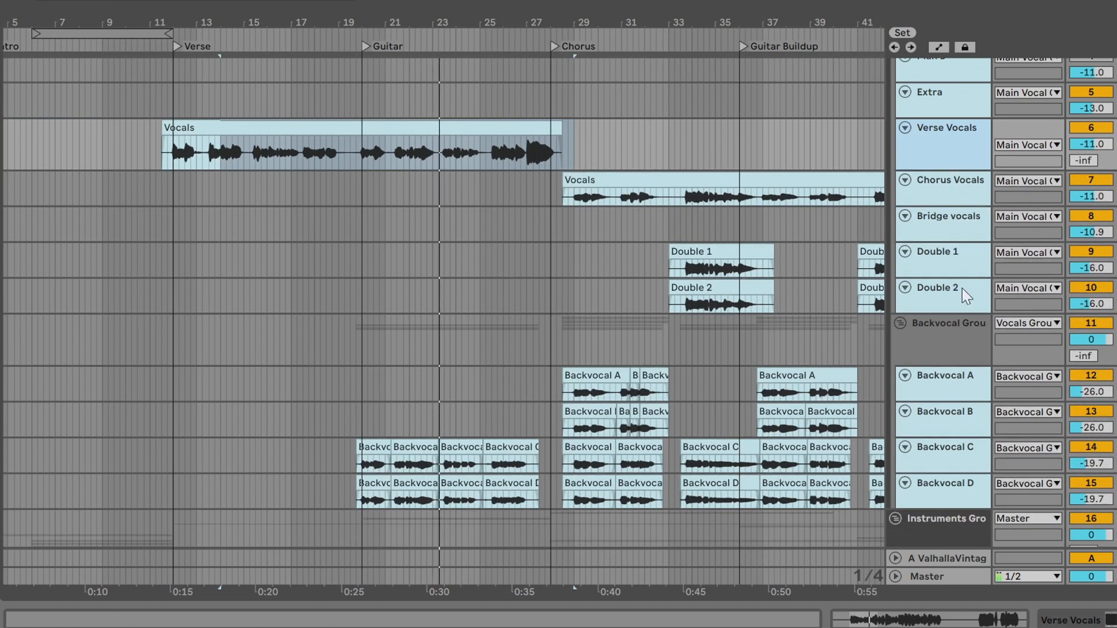
Step: Select the Backvocal C and Backvocal D tracks and view their clips from the Guitar section to the Bridge
scroll(944, 474, "down", 4)
scroll(943, 474, "down", 3)
left_click(953, 254)
left_click(961, 288)
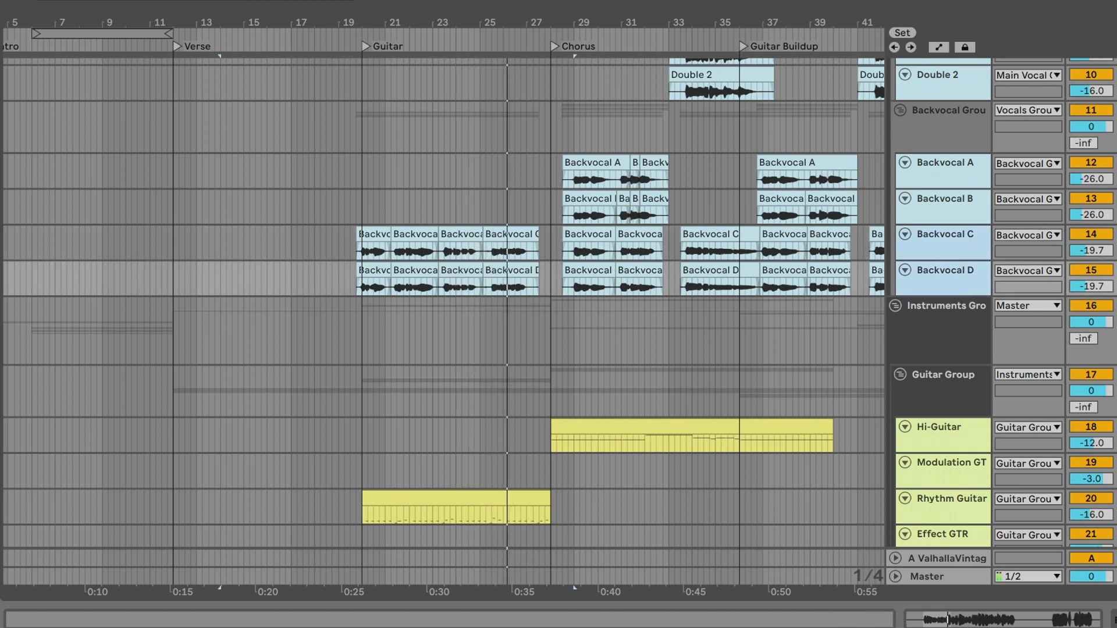
left_click_drag(518, 23, 107, 6)
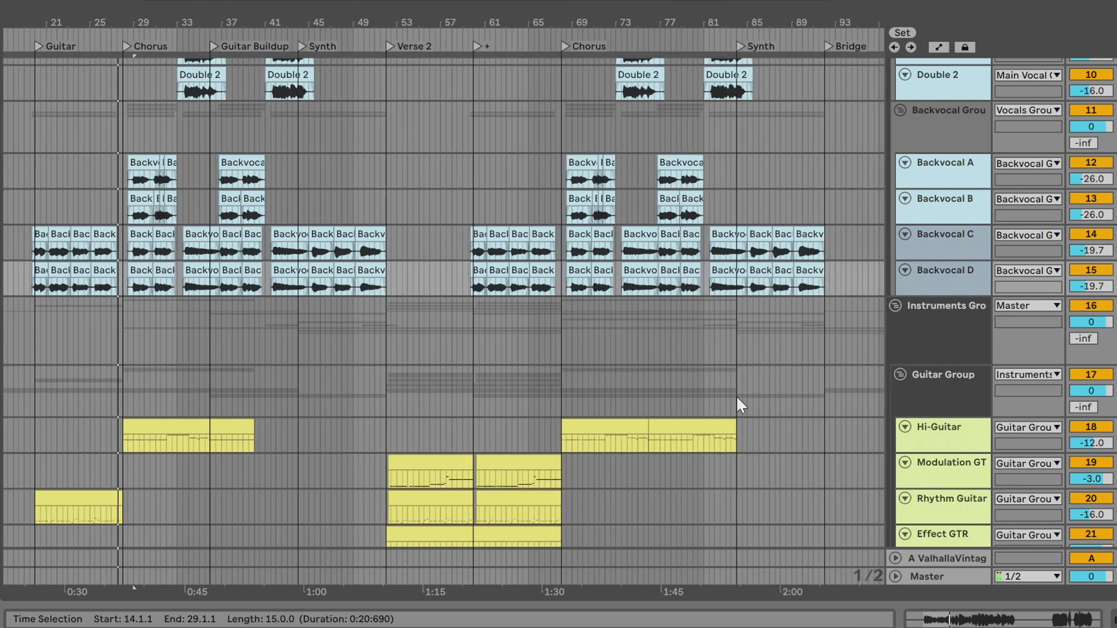
Step: Select the Mid Range clip in the first Chorus, and examine the Overdrive GTR clip of the Guitar Buildup in an enlarged track
scroll(603, 299, "down", 15)
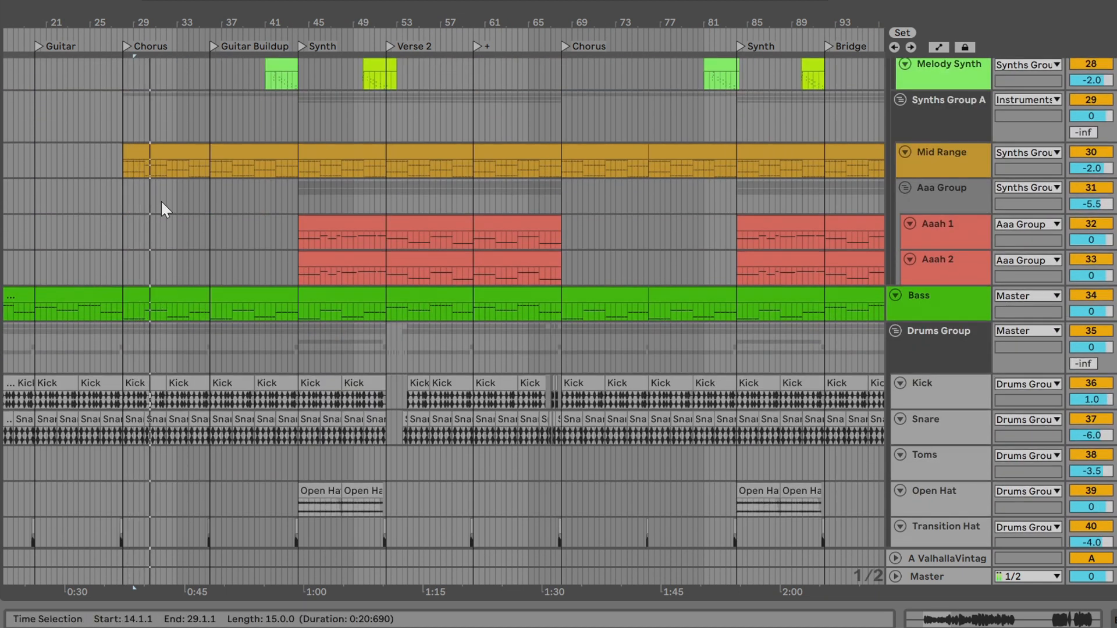
left_click(169, 151)
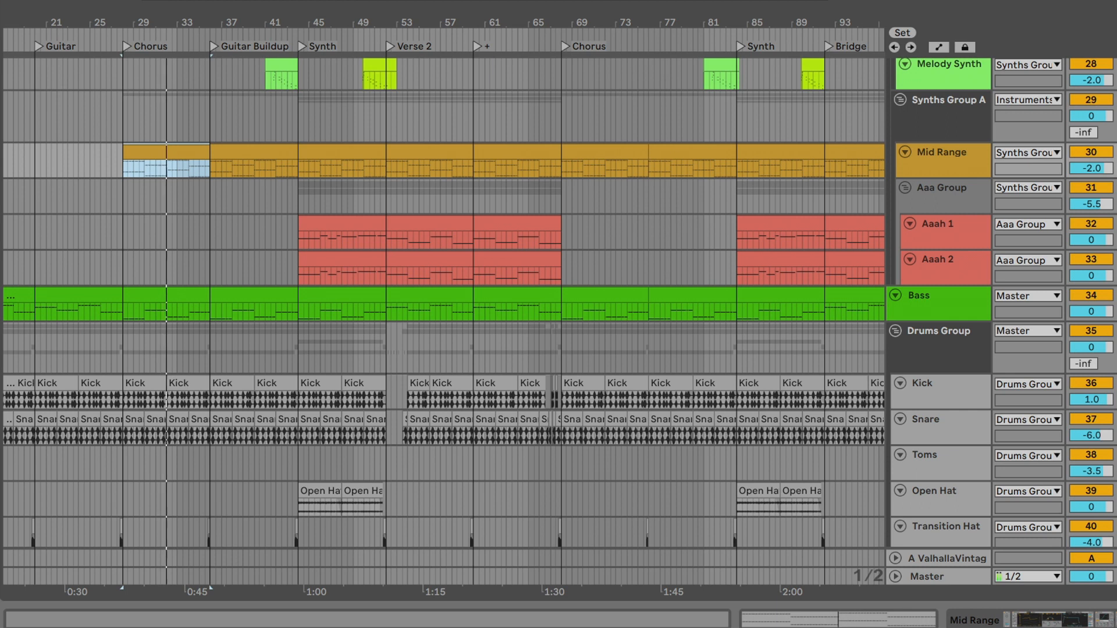
scroll(442, 303, "up", 8)
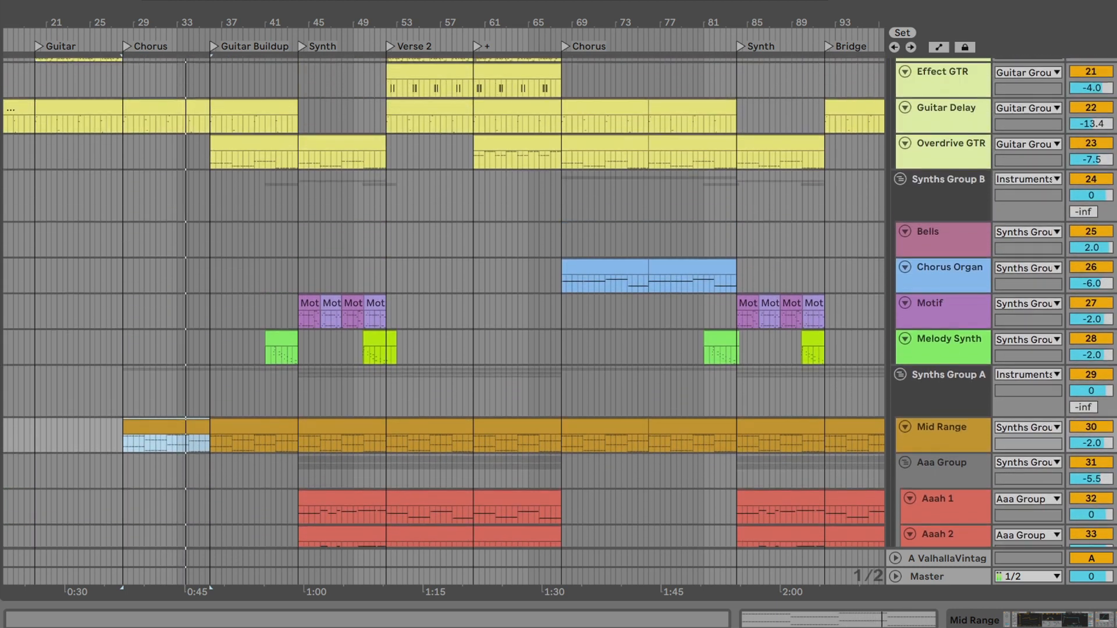
scroll(442, 303, "up", 4)
left_click(259, 273)
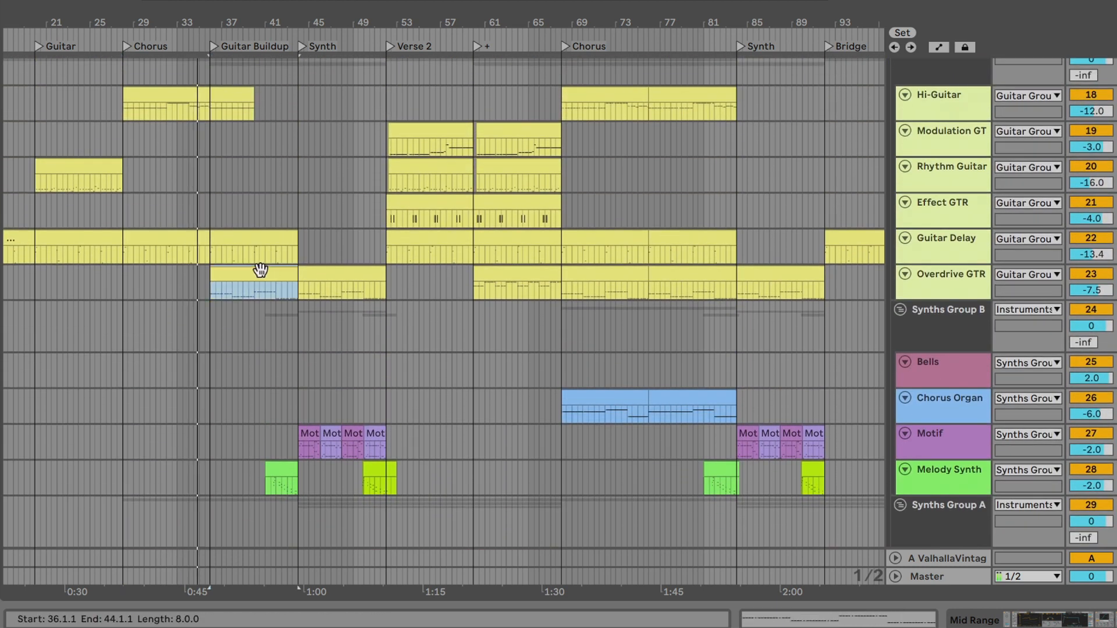
left_click_drag(967, 297, 881, 396)
left_click_drag(318, 2, 388, 41)
Step: Enlarge the Melody Synth and Motif tracks to show their notes around the first Synth section
scroll(482, 412, "down", 8)
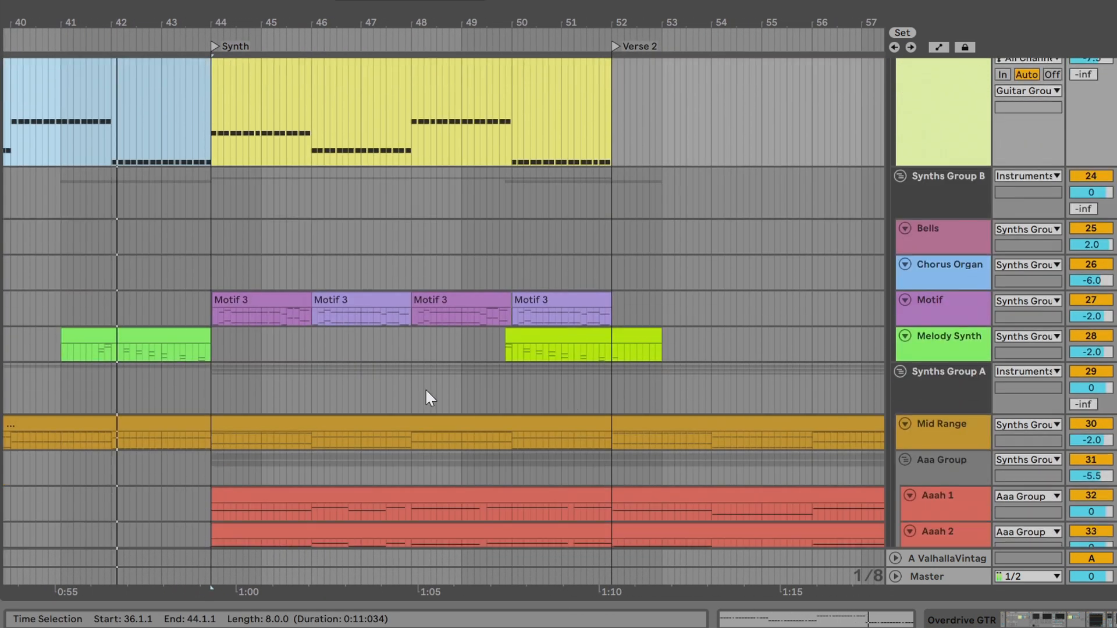
left_click(967, 324)
left_click_drag(950, 359, 949, 441)
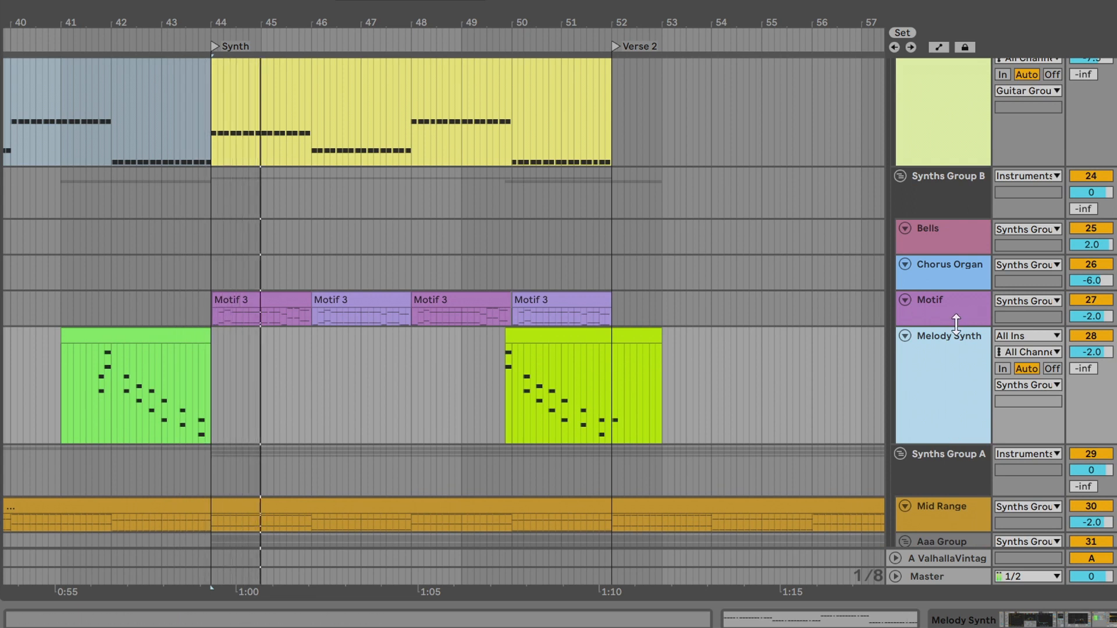
left_click_drag(917, 325, 917, 373)
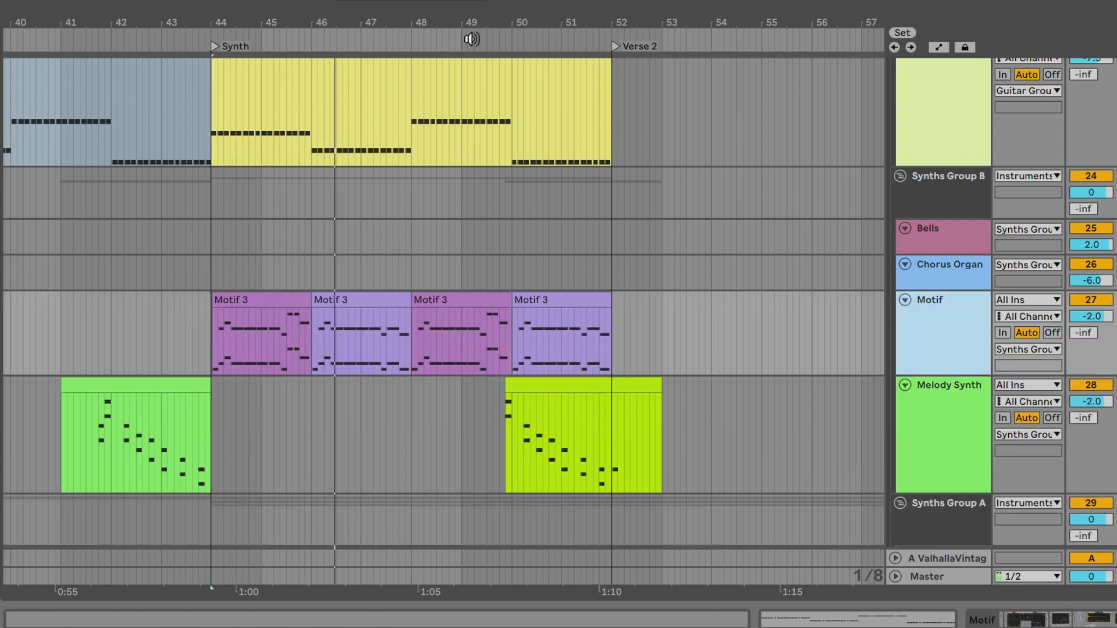
Step: Open the Melody Synth clip leading into Verse 2, examine its notes in an enlarged note editor, and close the editor
left_click_drag(563, 23, 336, 48)
scroll(503, 359, "down", 4)
double_click(272, 267)
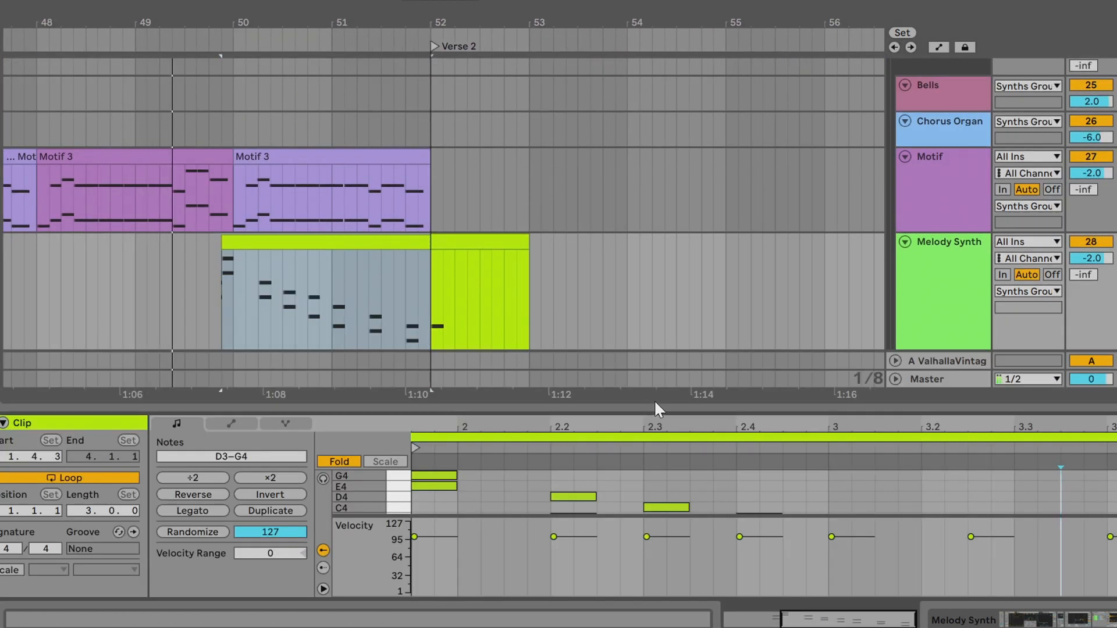
left_click_drag(659, 407, 689, 56)
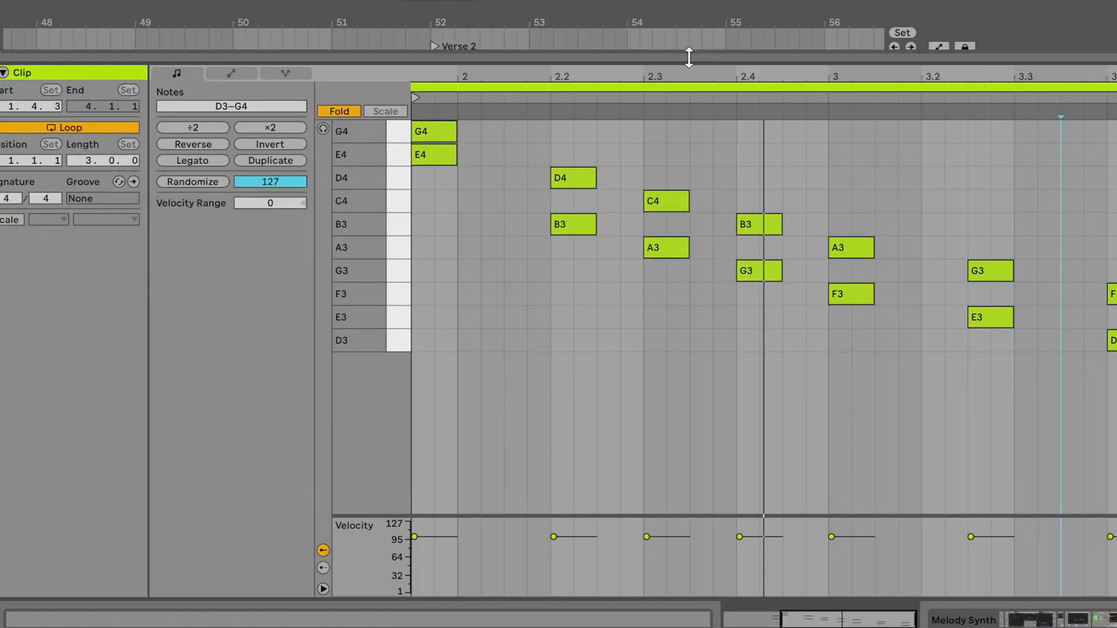
left_click_drag(688, 57, 706, 560)
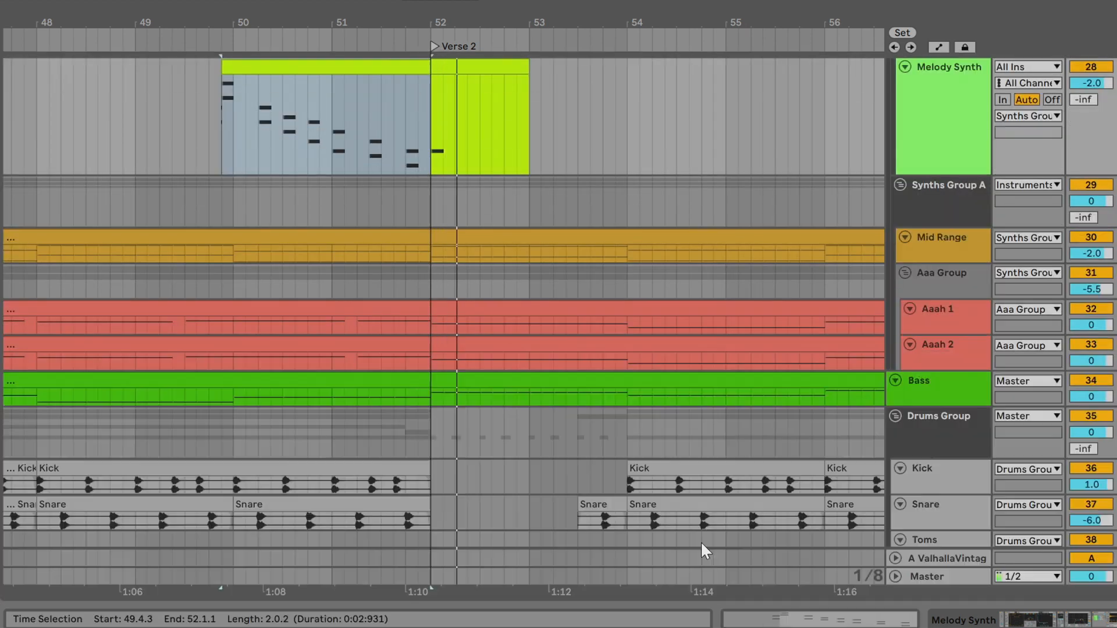
Step: Examine the Rhythm Guitar notes of Verse 2 in an enlarged track, and reduce the track height again
left_click_drag(459, 1, 451, 0)
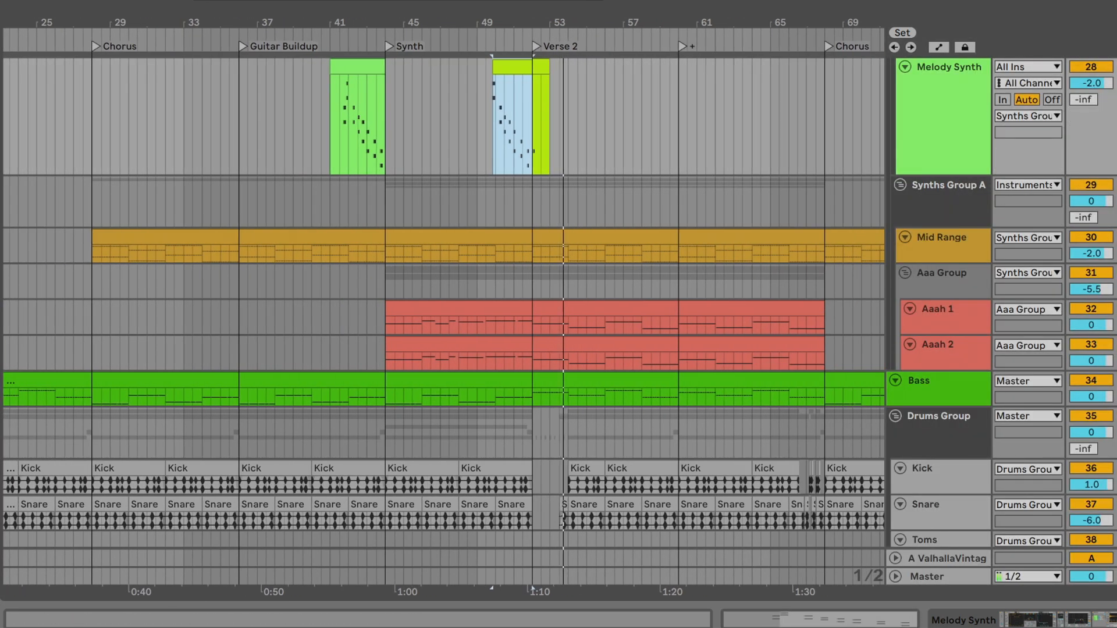
scroll(558, 320, "up", 13)
scroll(558, 320, "down", 3)
left_click_drag(506, 0, 504, 43)
left_click(942, 315)
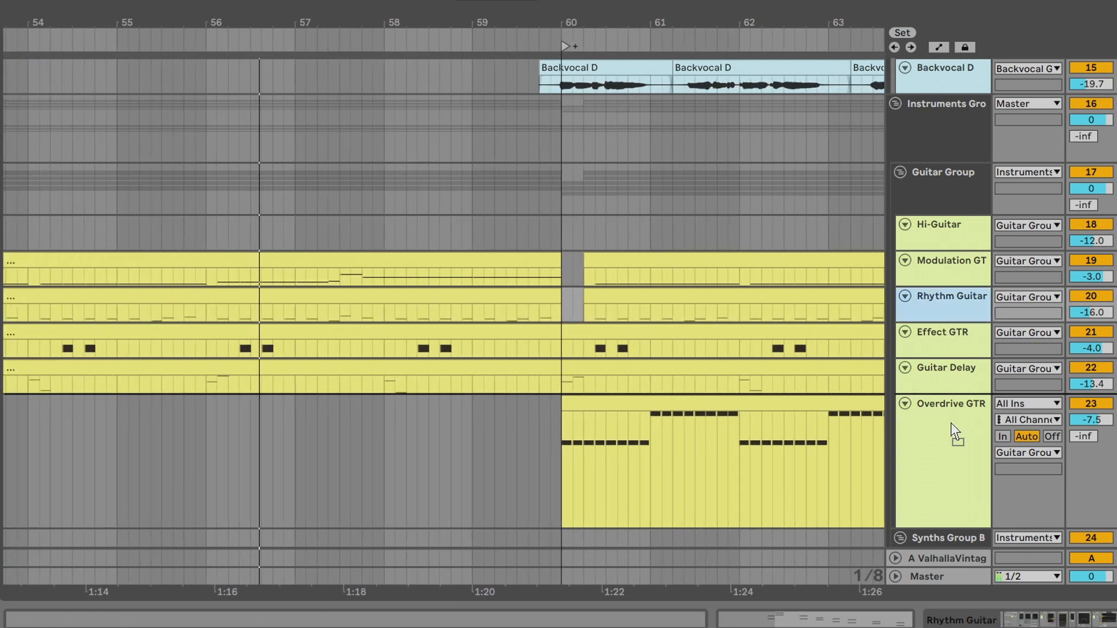
left_click_drag(941, 322, 942, 438)
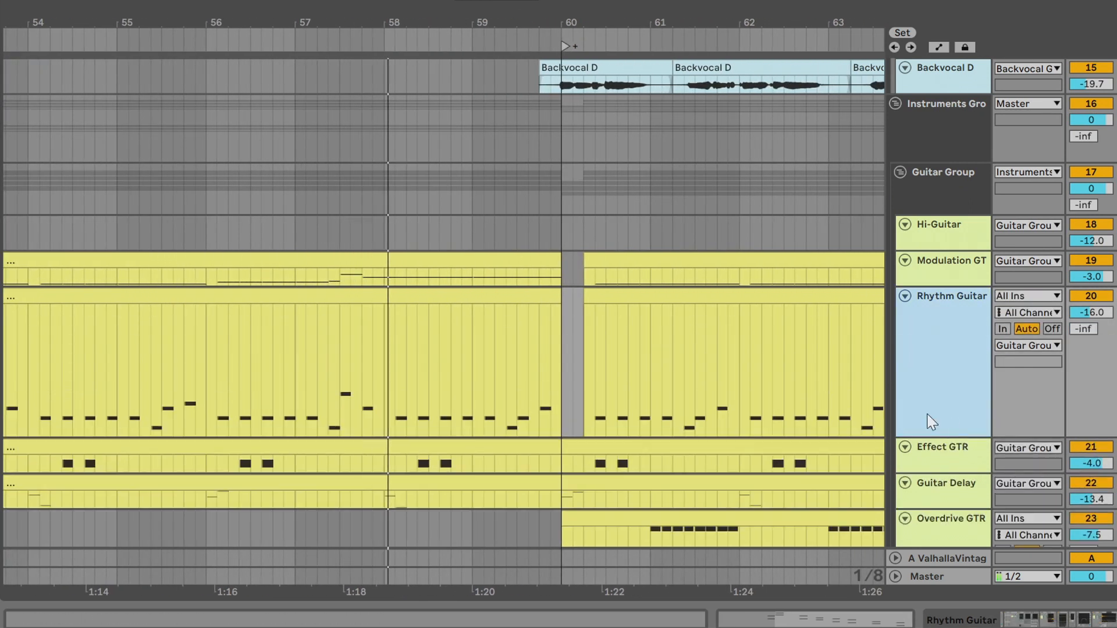
left_click_drag(353, 23, 218, 17)
scroll(623, 410, "down", 3)
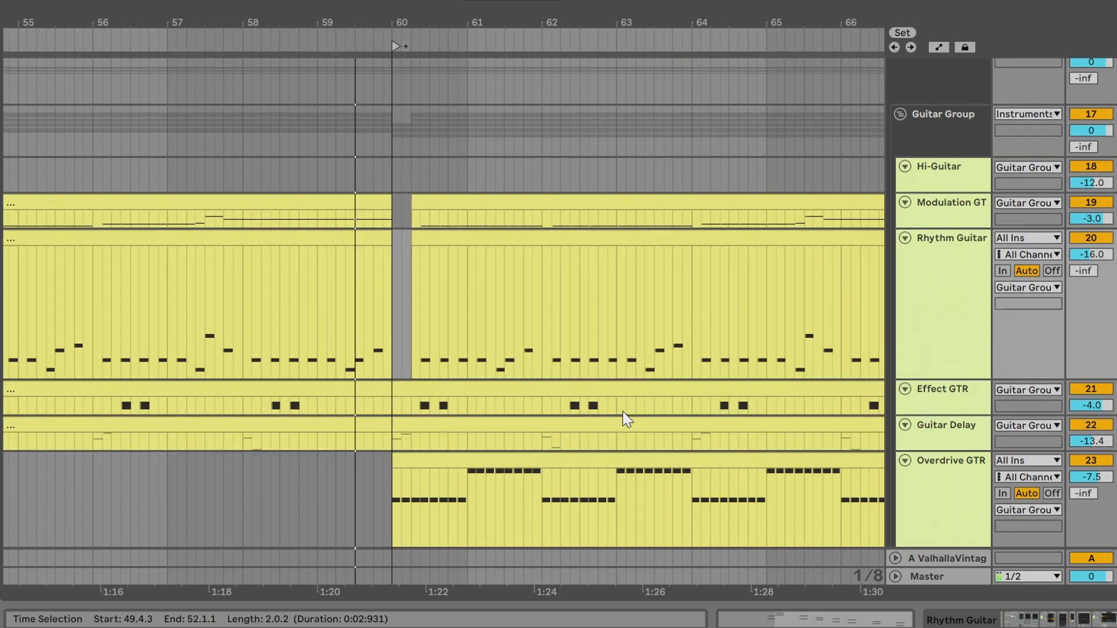
left_click_drag(963, 375, 946, 278)
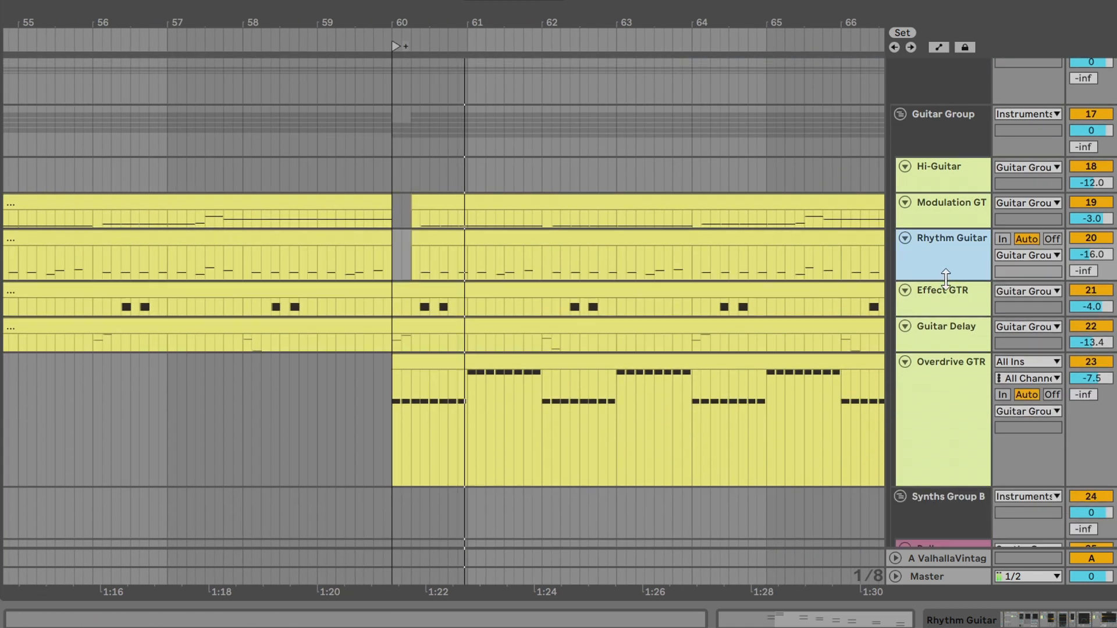
Step: Reduce the Overdrive GTR track to a compact height and show the arrangement from Verse 2 to Chorus Bells
mouse_move(604, 23)
left_mouse_down()
mouse_move(604, 13)
mouse_move(169, 1)
left_mouse_up()
scroll(940, 321, "down", 3)
left_click_drag(948, 389, 960, 286)
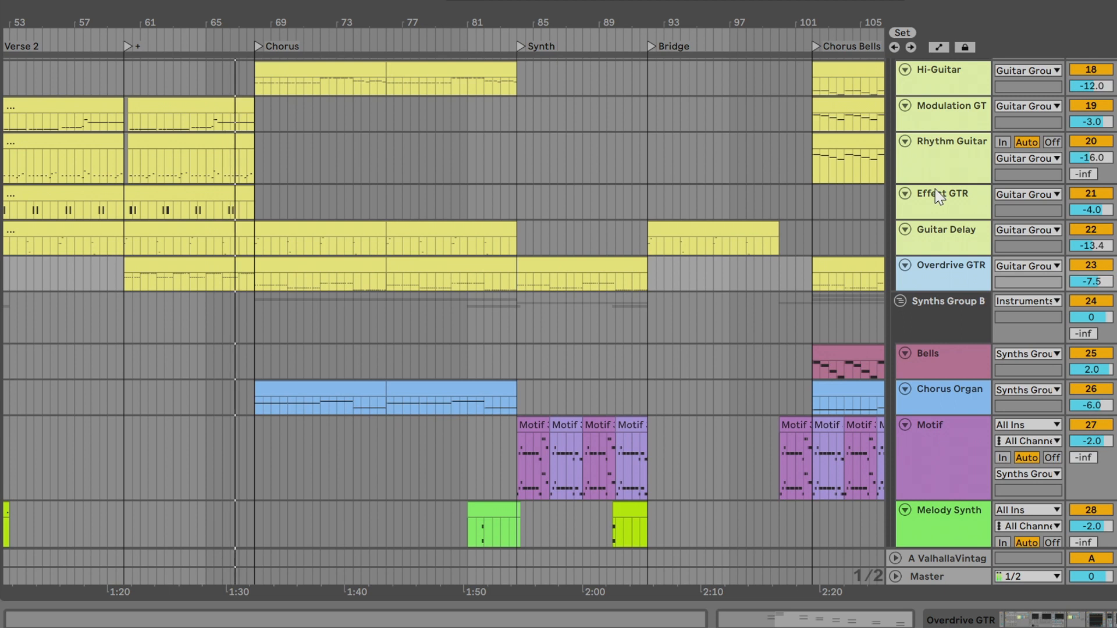
Step: Examine the Double and Backvocal clips of the second Chorus up close, and return to the wider arrangement
scroll(536, 1, "up", 15)
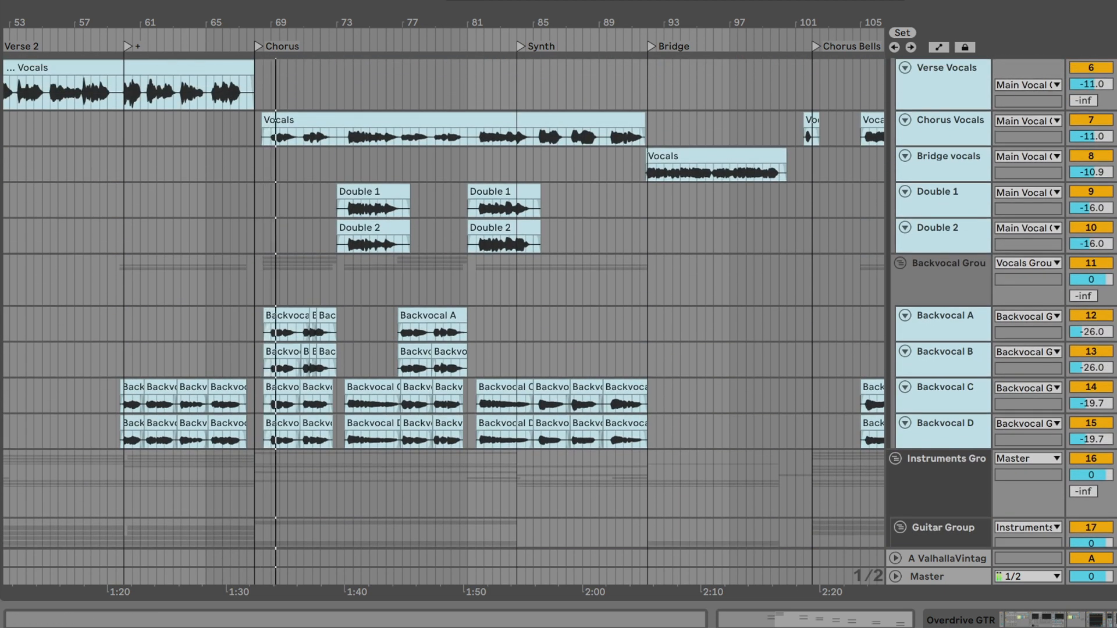
left_click_drag(316, 22, 155, 95)
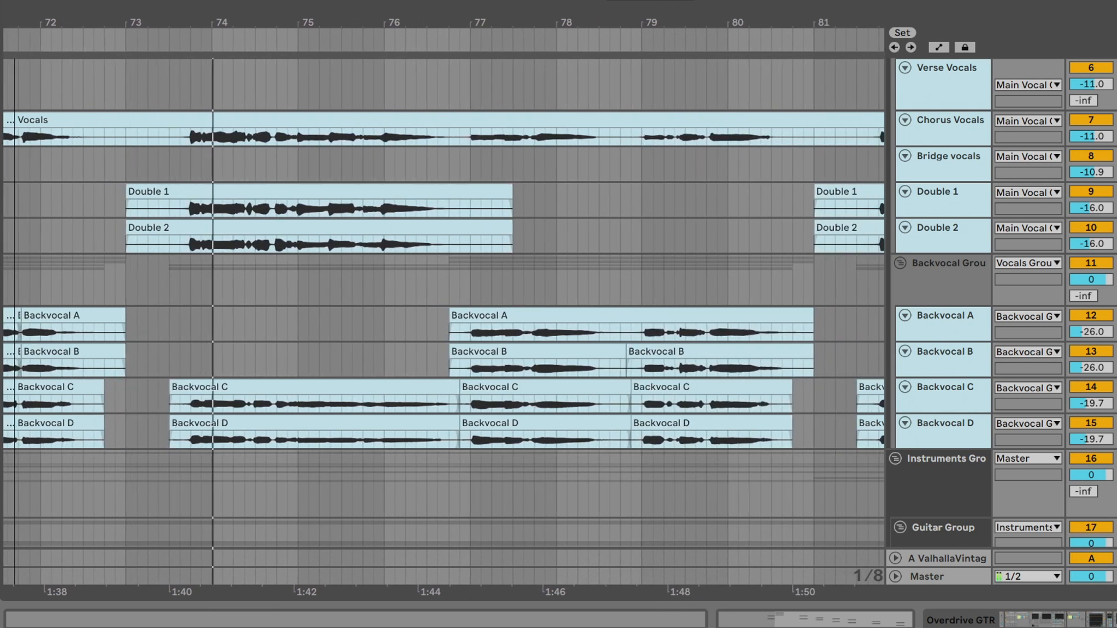
left_click_drag(14, 96, 68, 11)
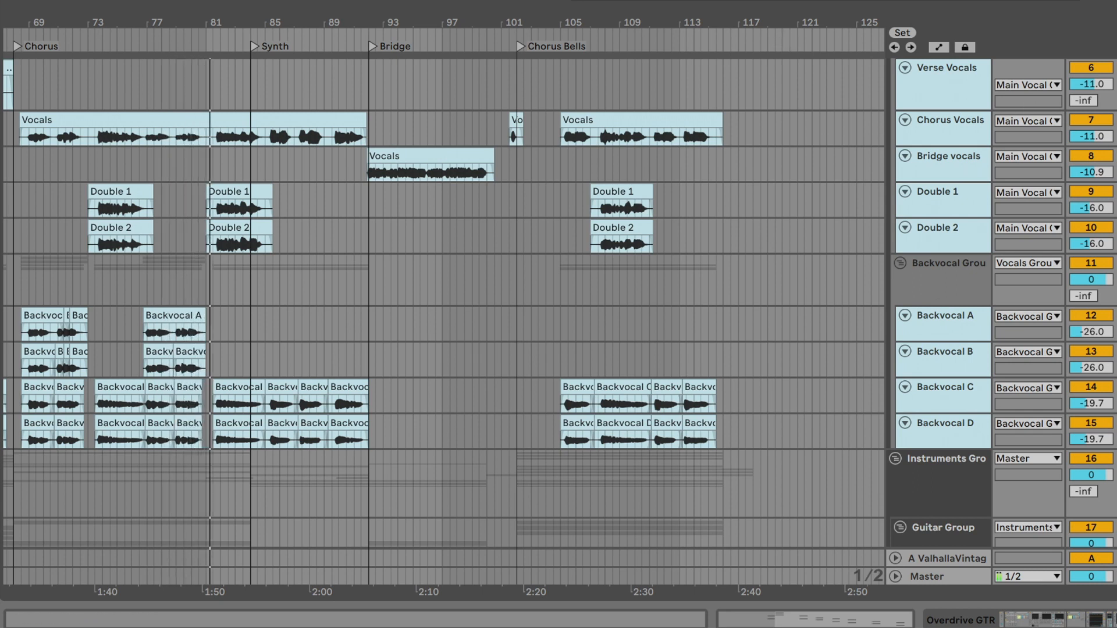
Step: Select the Motif clips of the second Synth section from bar 84.3, examine their notes up close, and return to the previous view
scroll(442, 320, "down", 8)
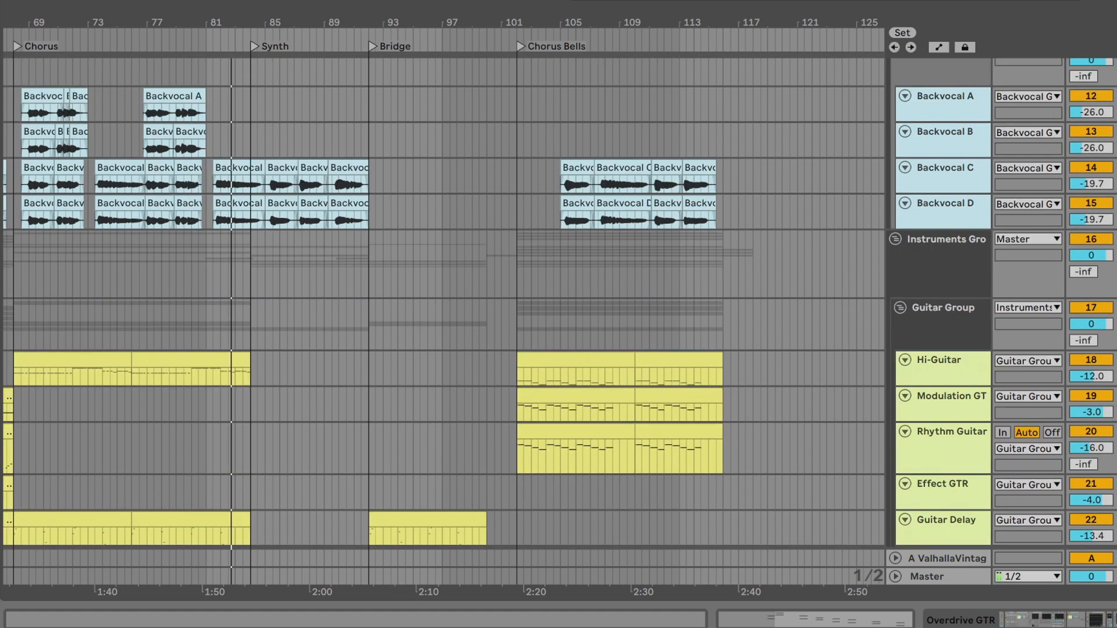
scroll(416, 237, "down", 15)
left_click_drag(254, 262, 362, 266)
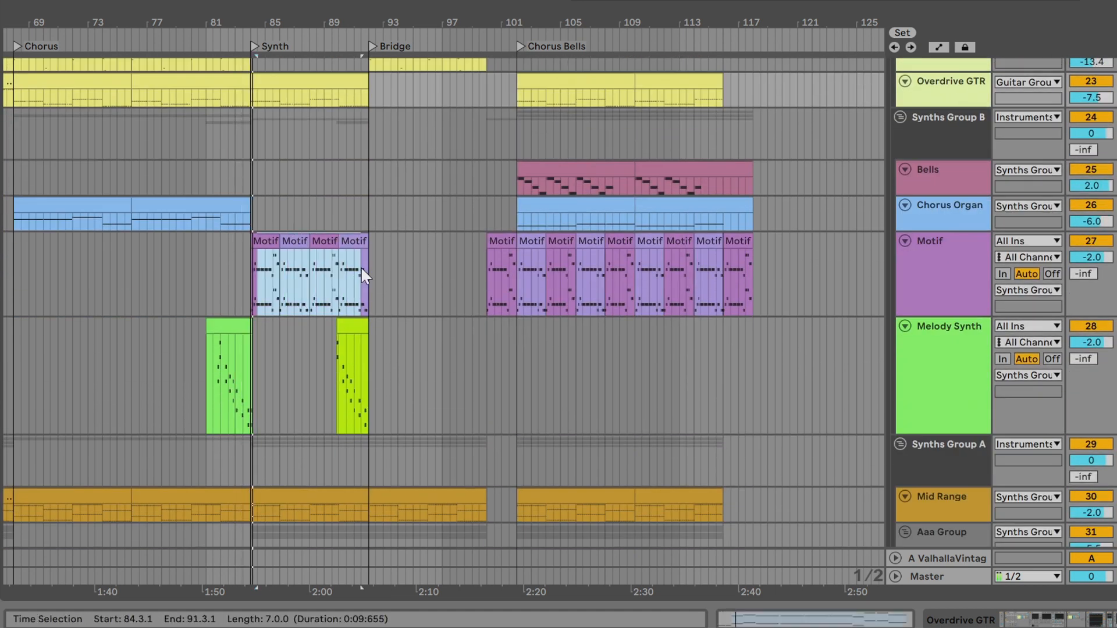
key("z")
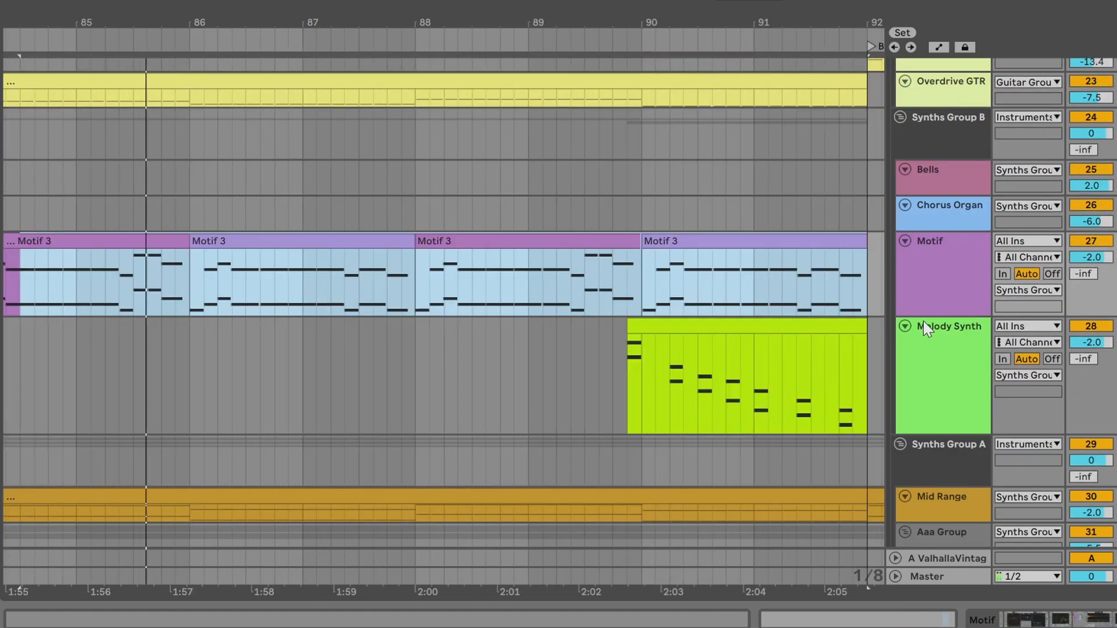
key("x")
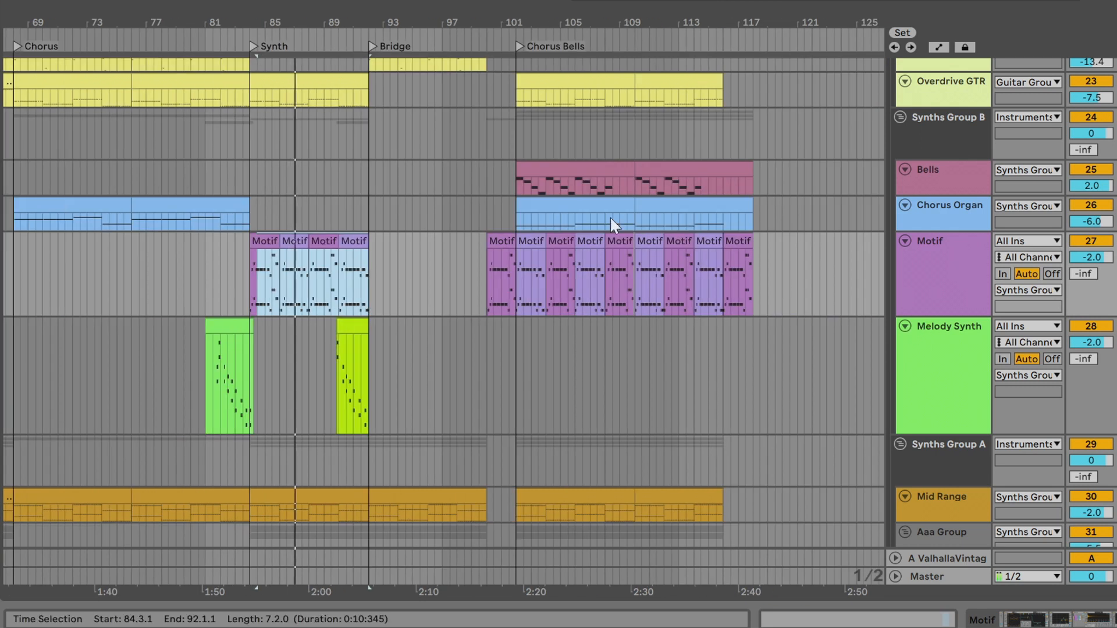
Step: Place the insert marker on the Bells track in the Bridge, and view the synth, bass and drum clips through Chorus Bells
left_click(407, 174)
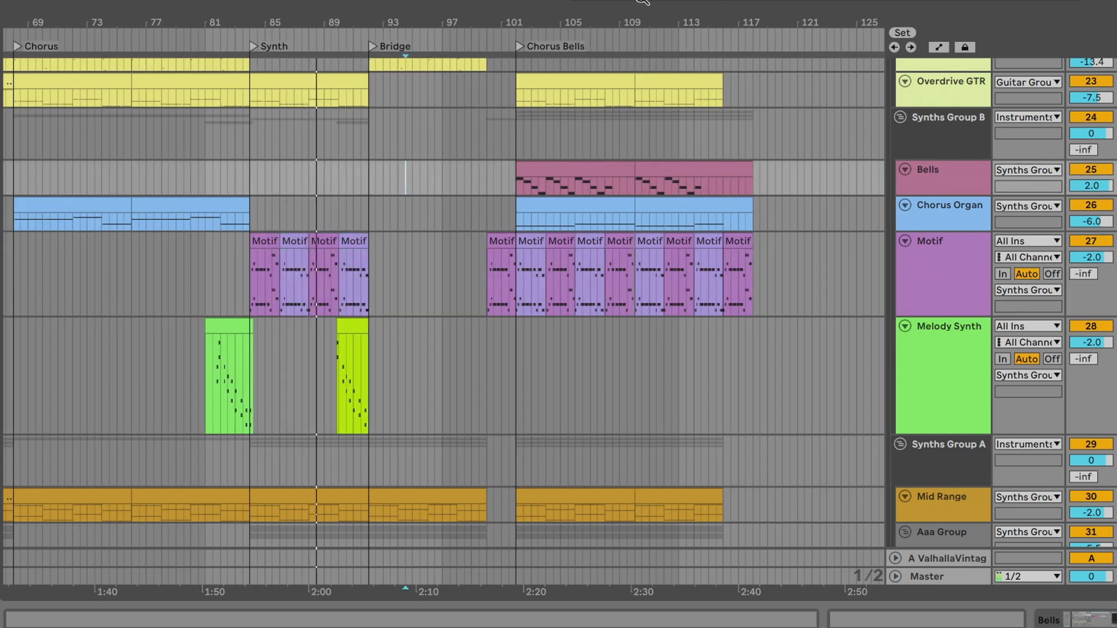
left_click_drag(820, 23, 1021, 72)
scroll(443, 320, "down", 5)
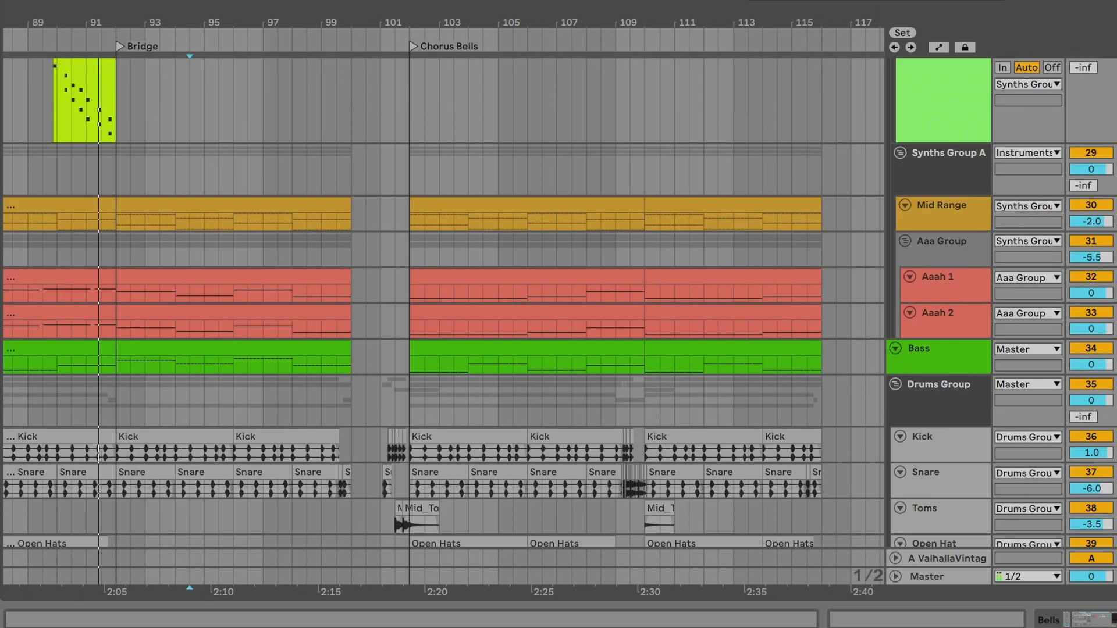
scroll(442, 320, "down", 3)
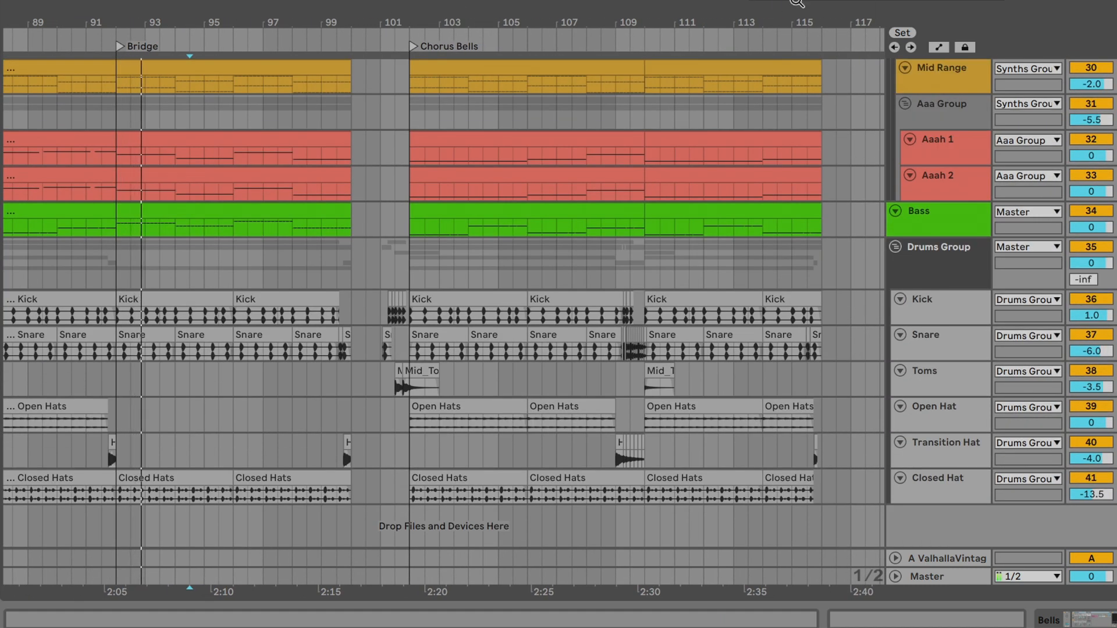
Step: Show the Bridge vocals track's device chain and examine its Compressor, Rectifier and EQ Eight alongside the Bridge vocal clips
scroll(442, 320, "up", 15)
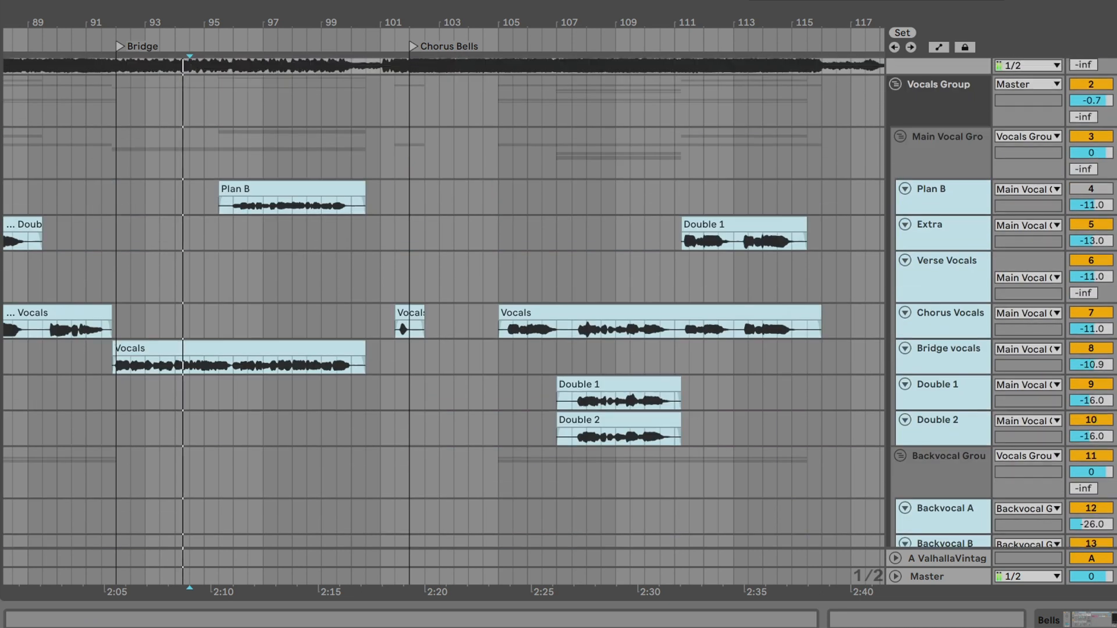
double_click(954, 358)
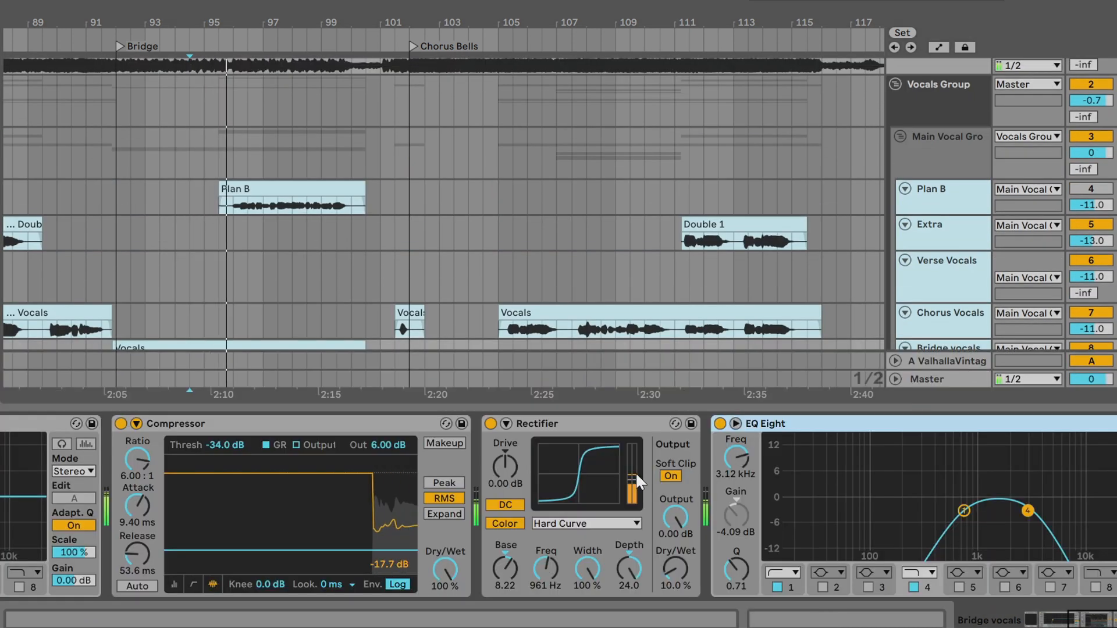
scroll(476, 288, "down", 3)
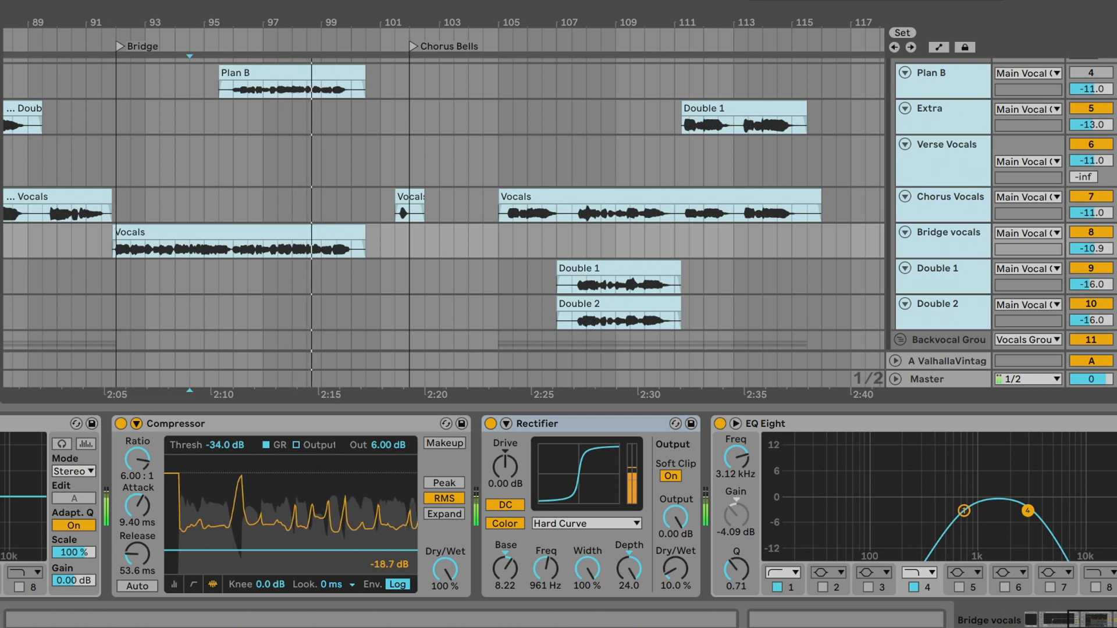
Step: Select the Snare fill clips from bar 109 to just past bar 110 in Chorus Bells and fit the selection to the view
scroll(443, 221, "down", 15)
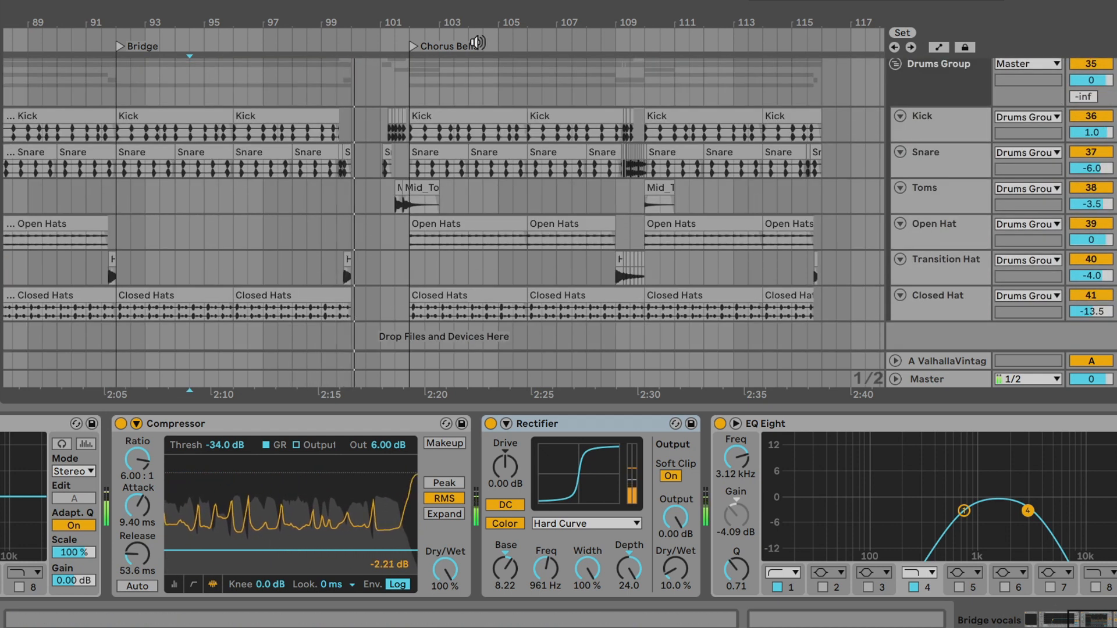
left_click_drag(476, 24, 6, 73)
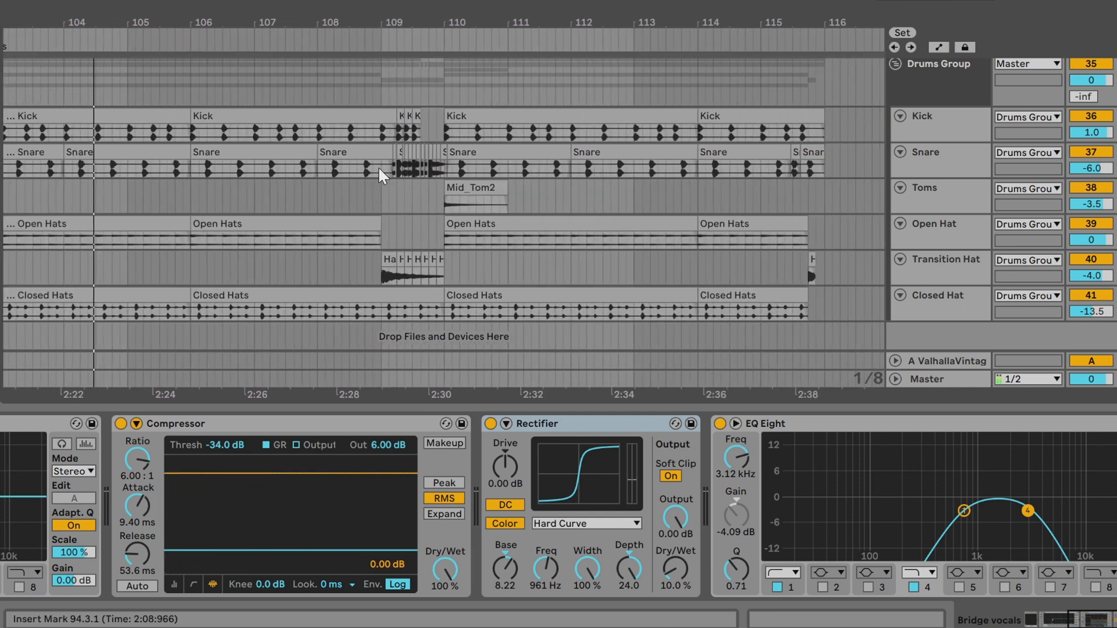
left_click_drag(378, 168, 445, 164)
key("z")
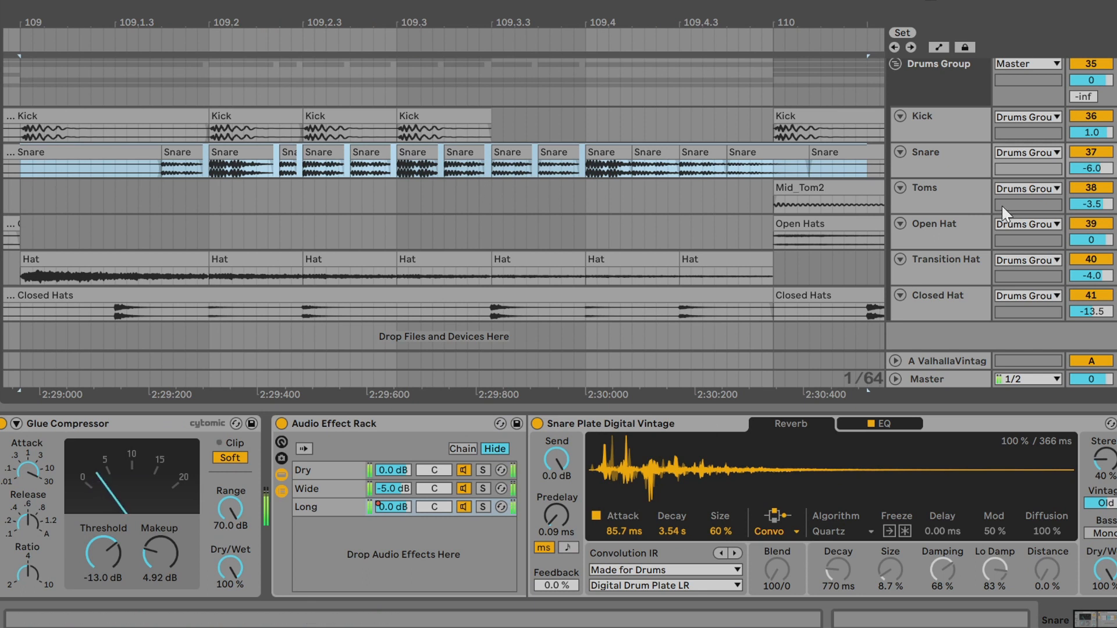
Step: Enlarge the Snare track's height to examine the fill's waveforms, and return to a wider view through the end of the song
left_click_drag(957, 175, 964, 338)
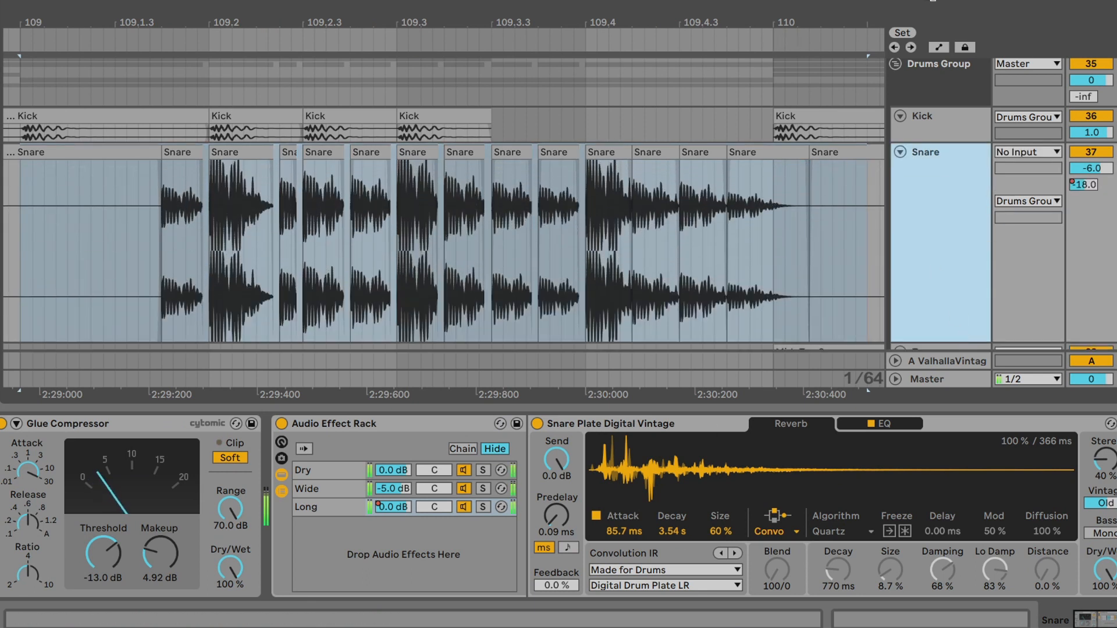
left_click_drag(935, 2, 934, 0)
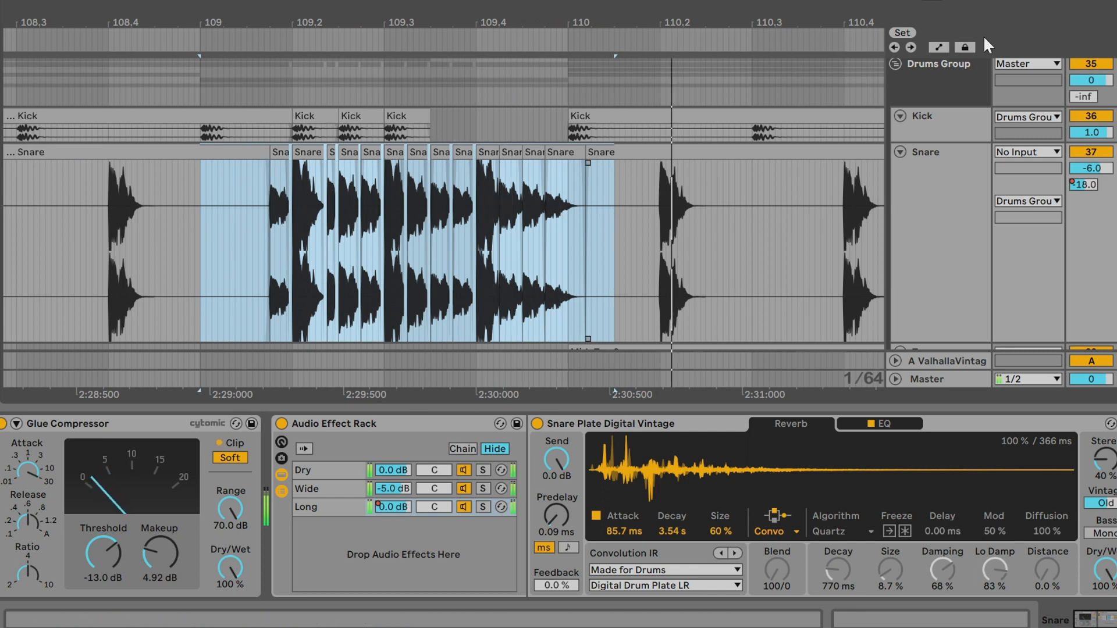
key("minus")
key("minus")
key("minus")
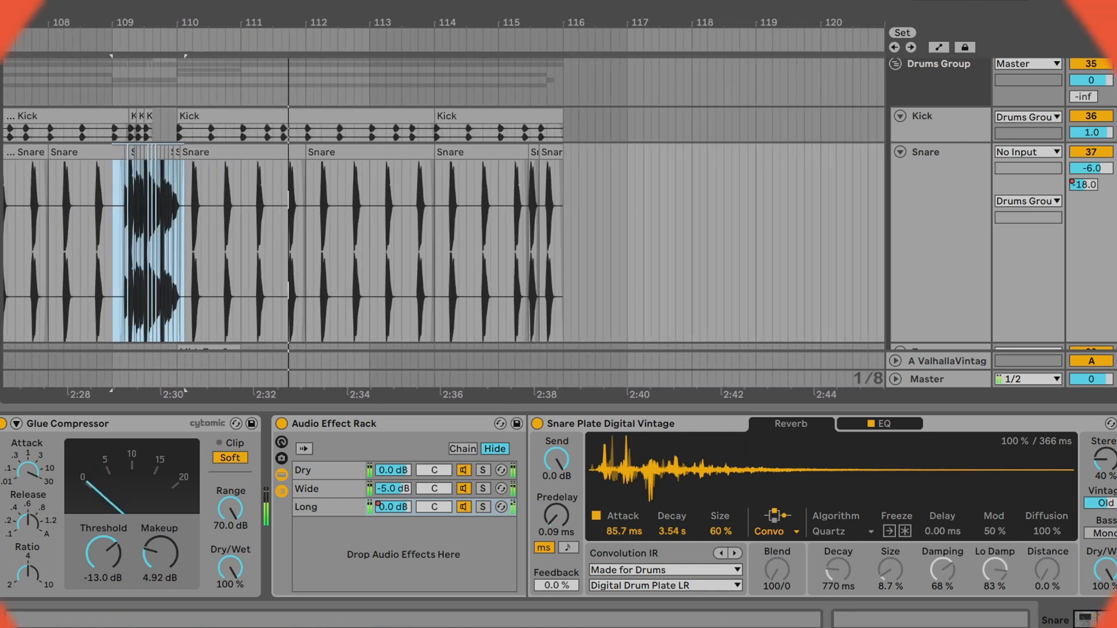